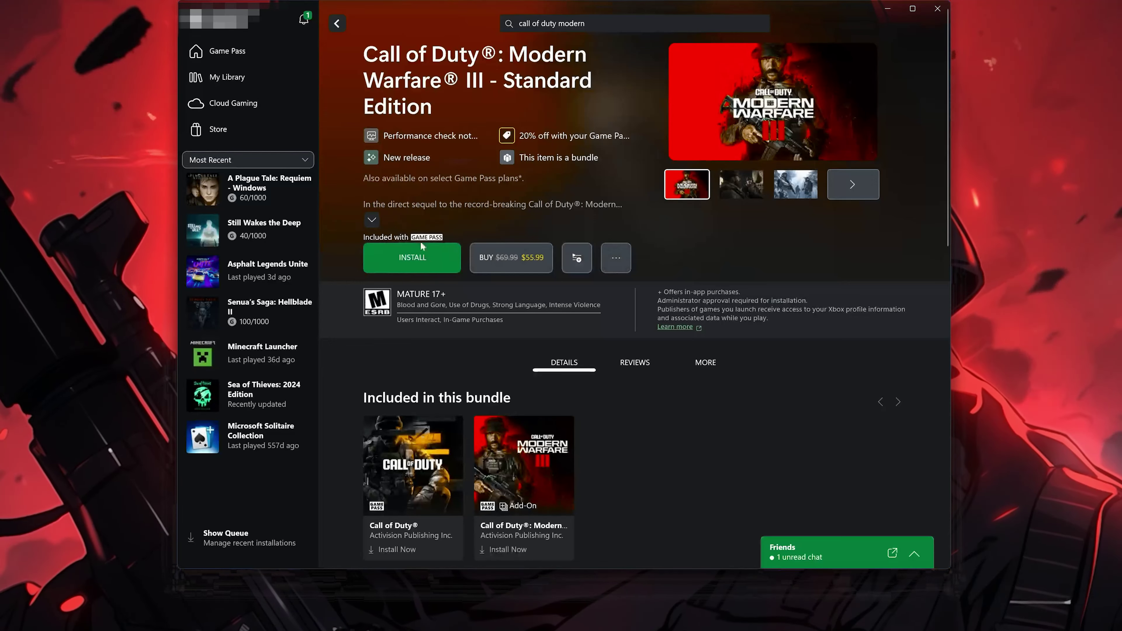
# Install Call of Duty: Modern Warfare III - Standard Edition to the C:\XboxGames folder.
pyautogui.click(425, 259)
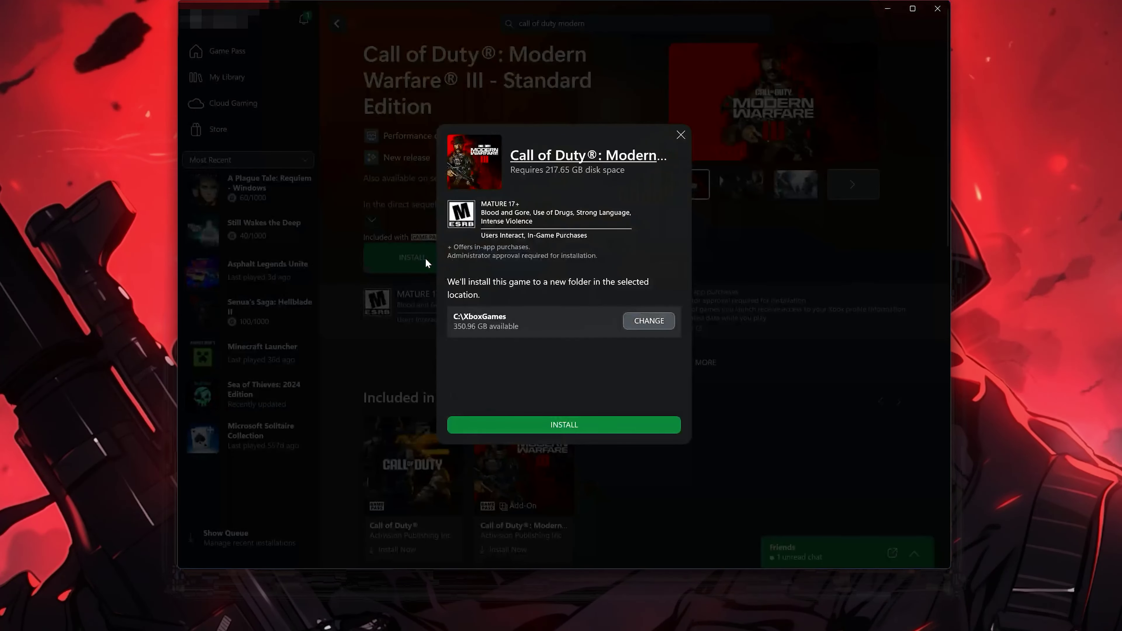
pyautogui.click(564, 424)
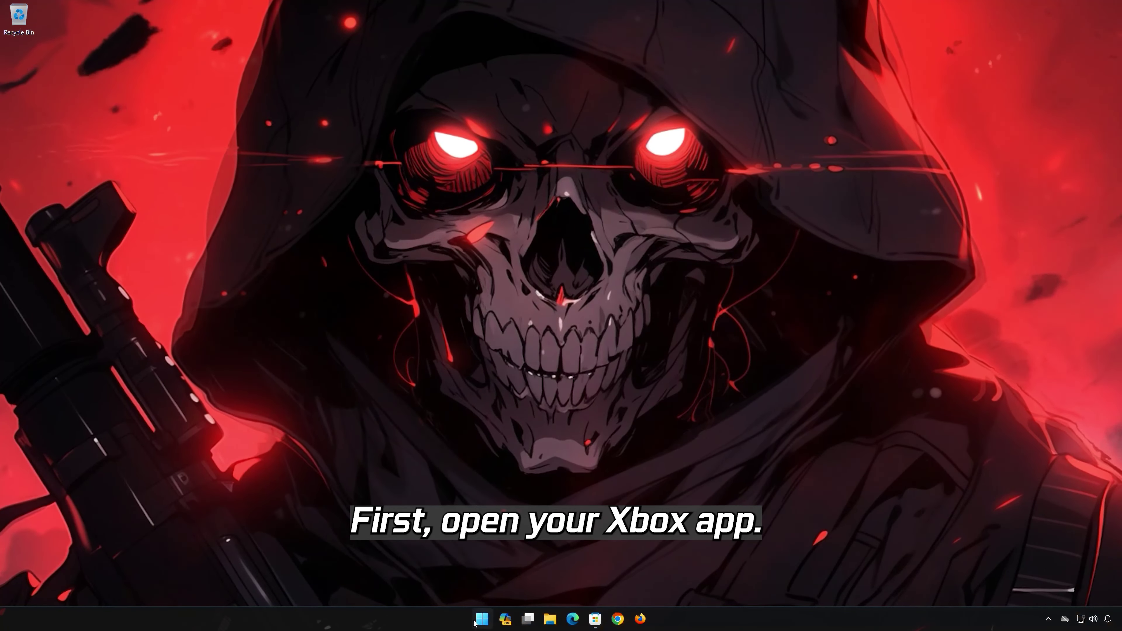
# Switch to the Xbox app and move its window towards the middle of the desktop.
pyautogui.click(477, 621)
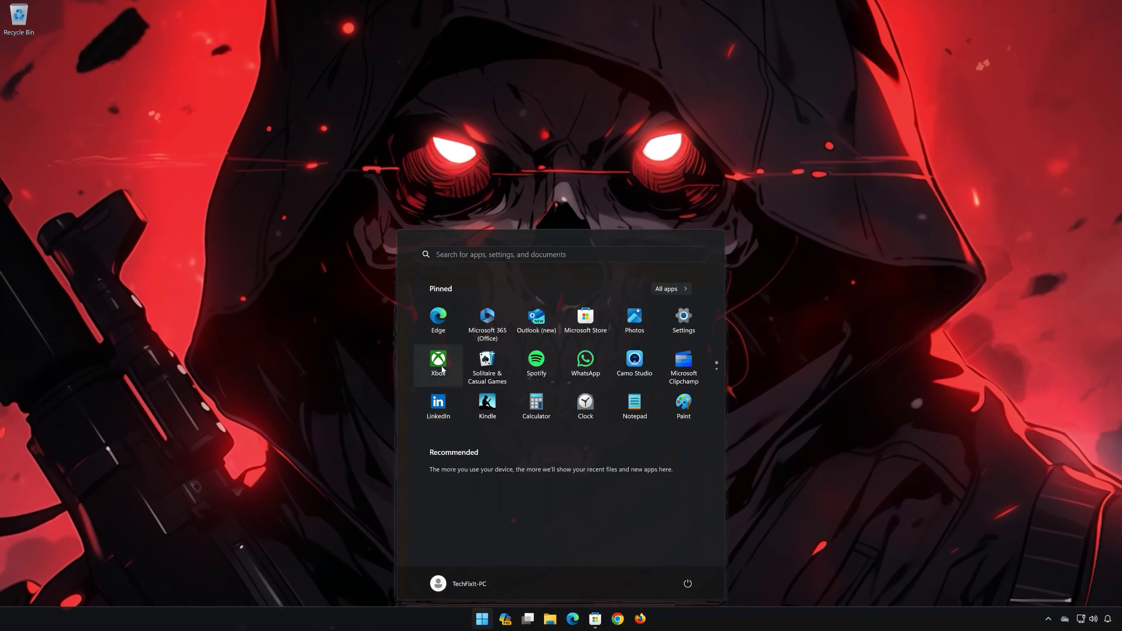
pyautogui.click(439, 363)
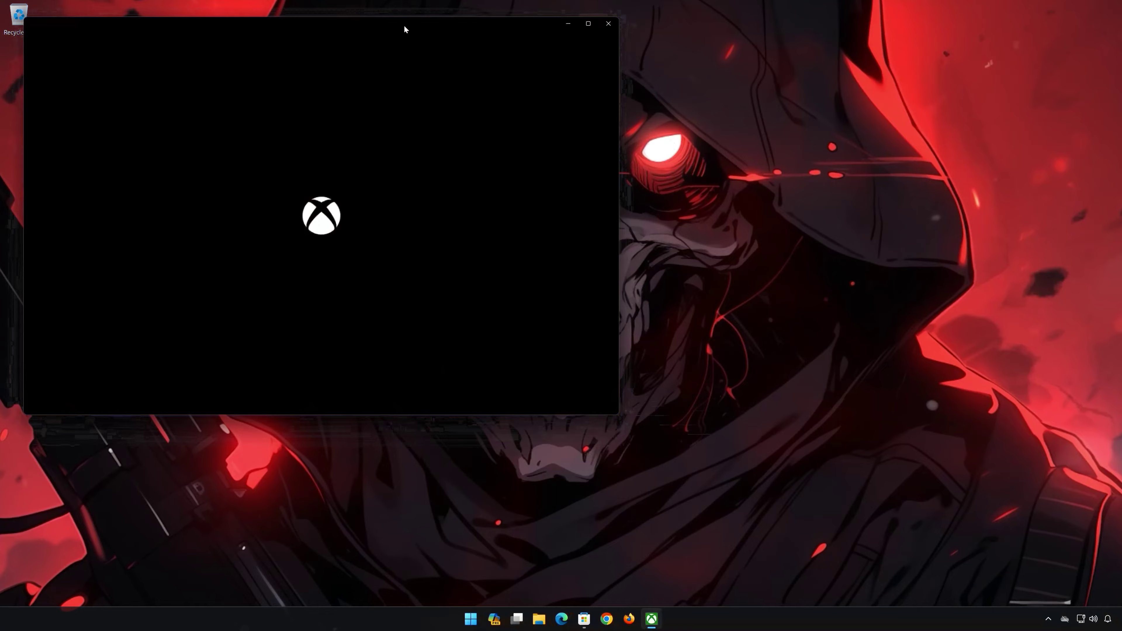
pyautogui.moveTo(404, 25); pyautogui.dragTo(625, 104)
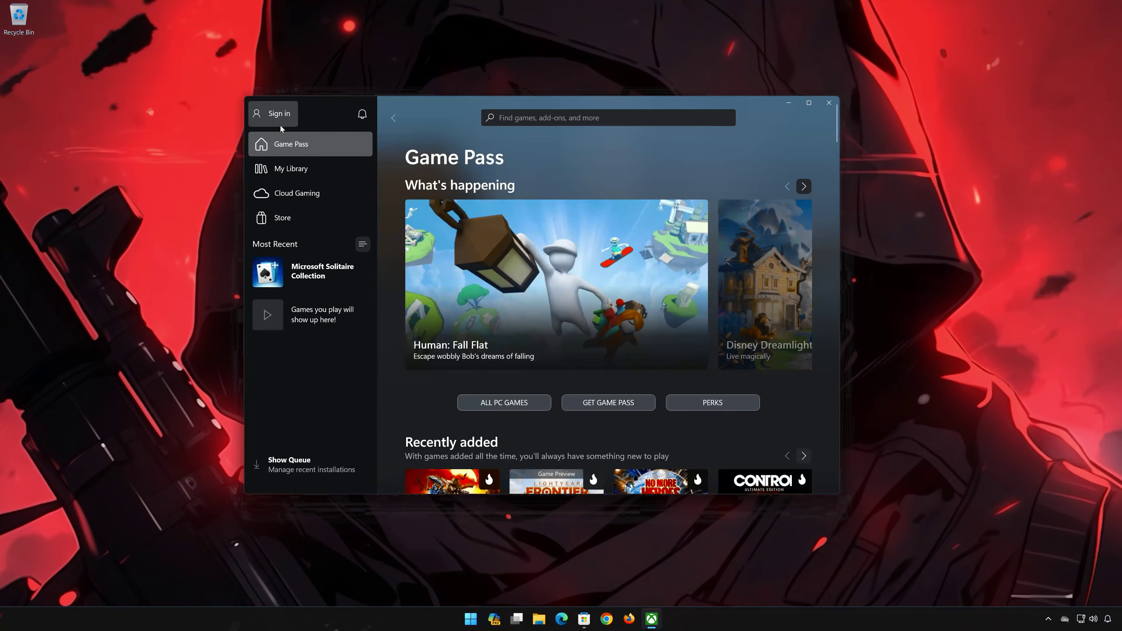
# Run the Gaming Services Repair Tool from Xbox Support and allow it to make changes to the device.
pyautogui.click(279, 116)
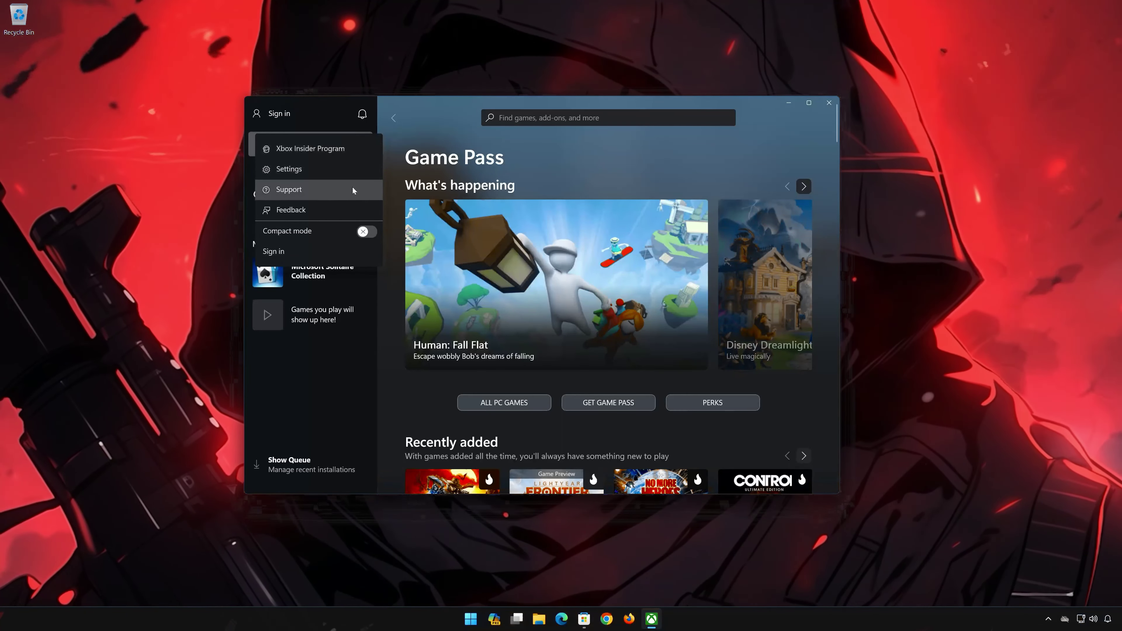
pyautogui.click(291, 193)
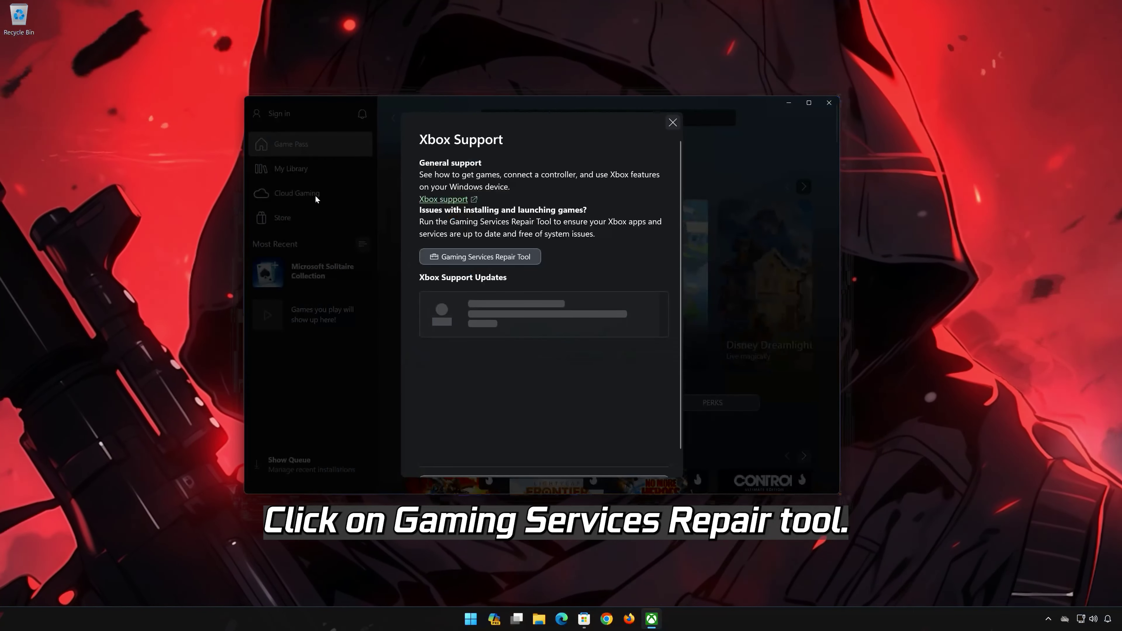
pyautogui.click(527, 254)
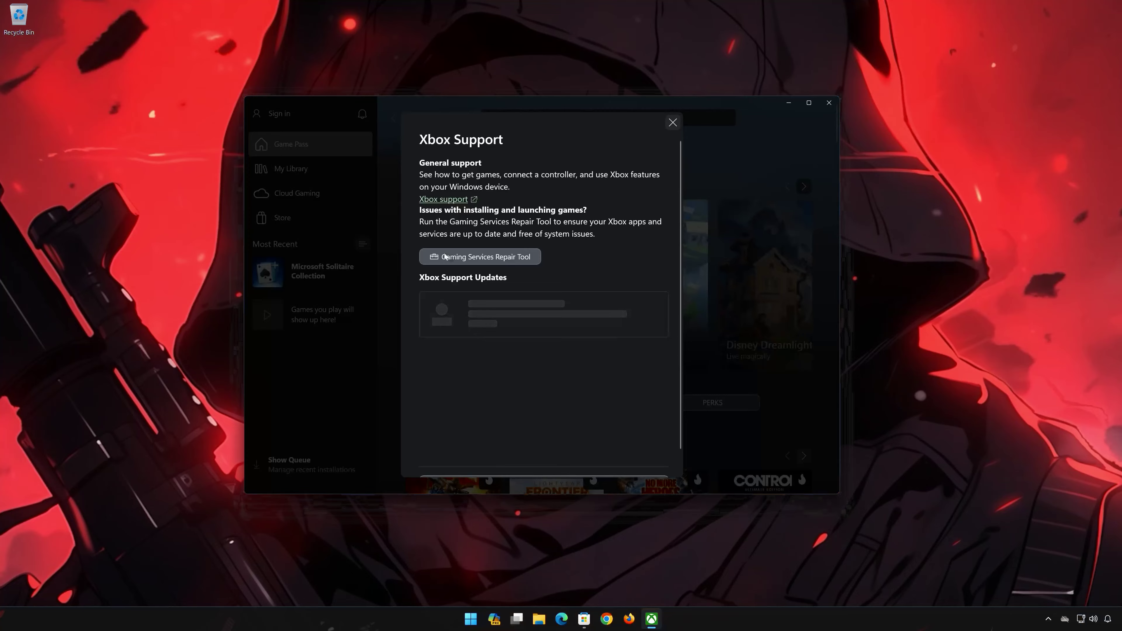
pyautogui.click(499, 260)
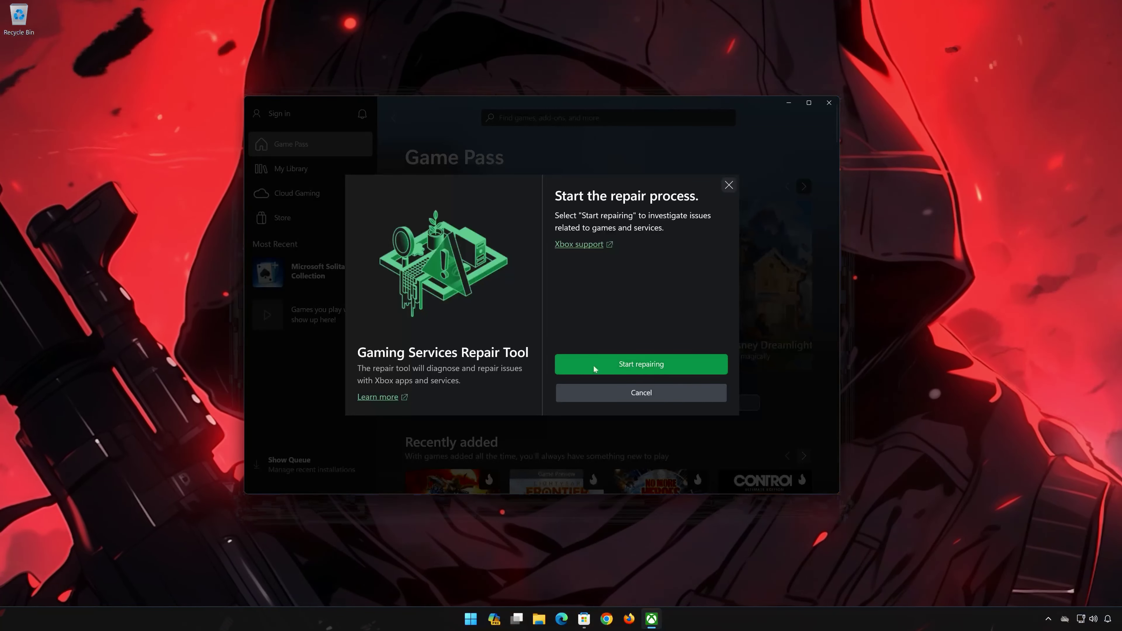
pyautogui.click(635, 365)
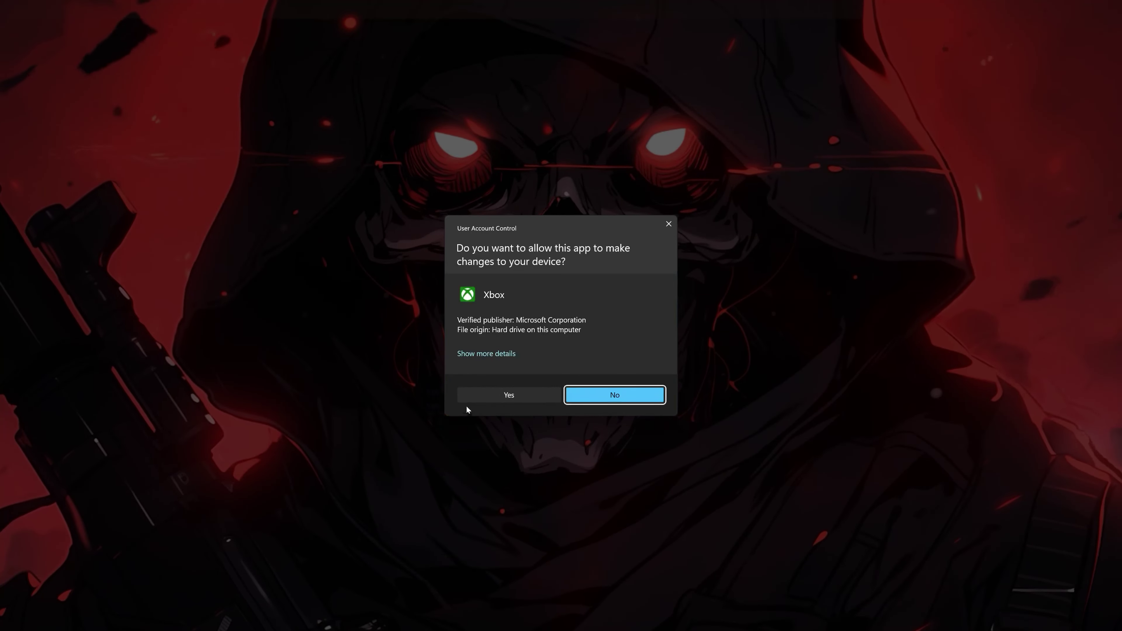
pyautogui.click(500, 394)
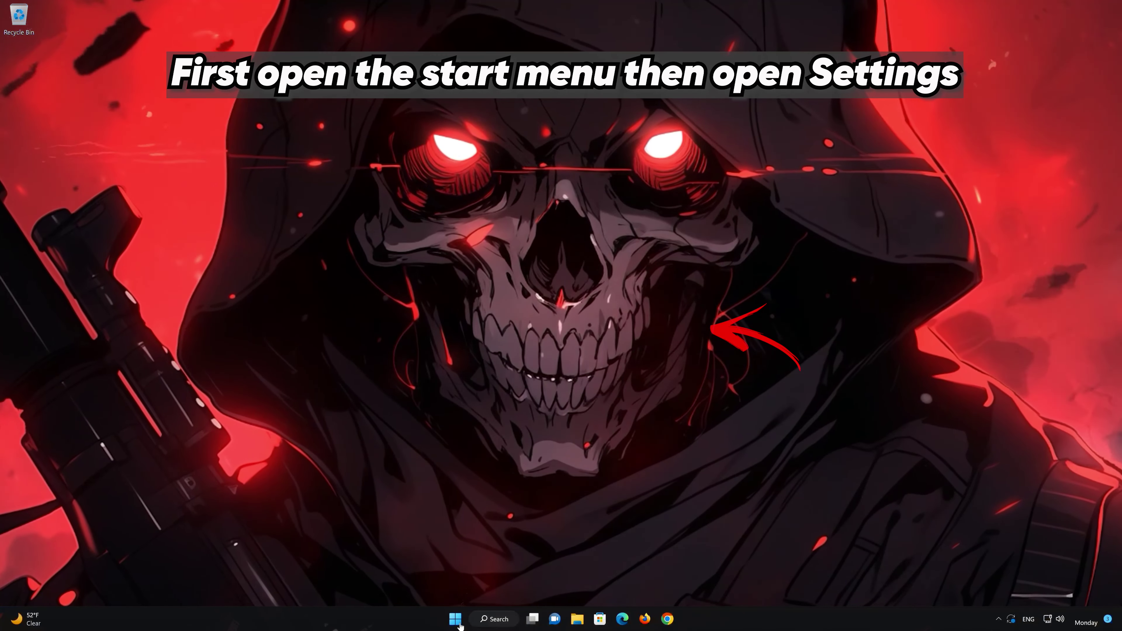
# Switch to Windows Settings and display the Apps & features list of installed apps.
pyautogui.click(456, 621)
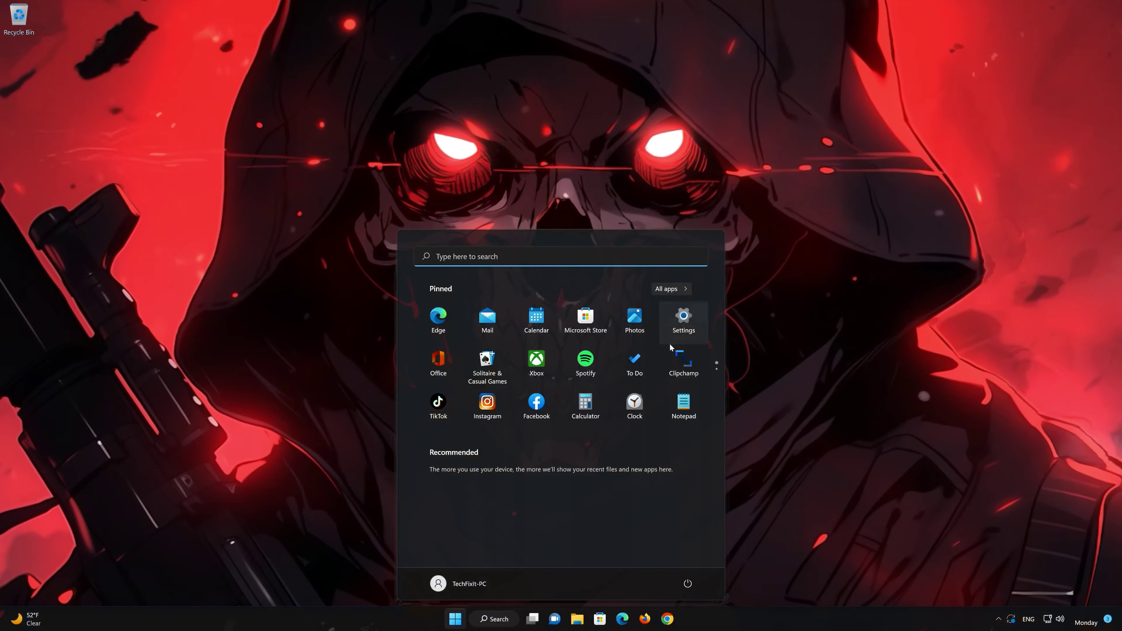
pyautogui.click(683, 327)
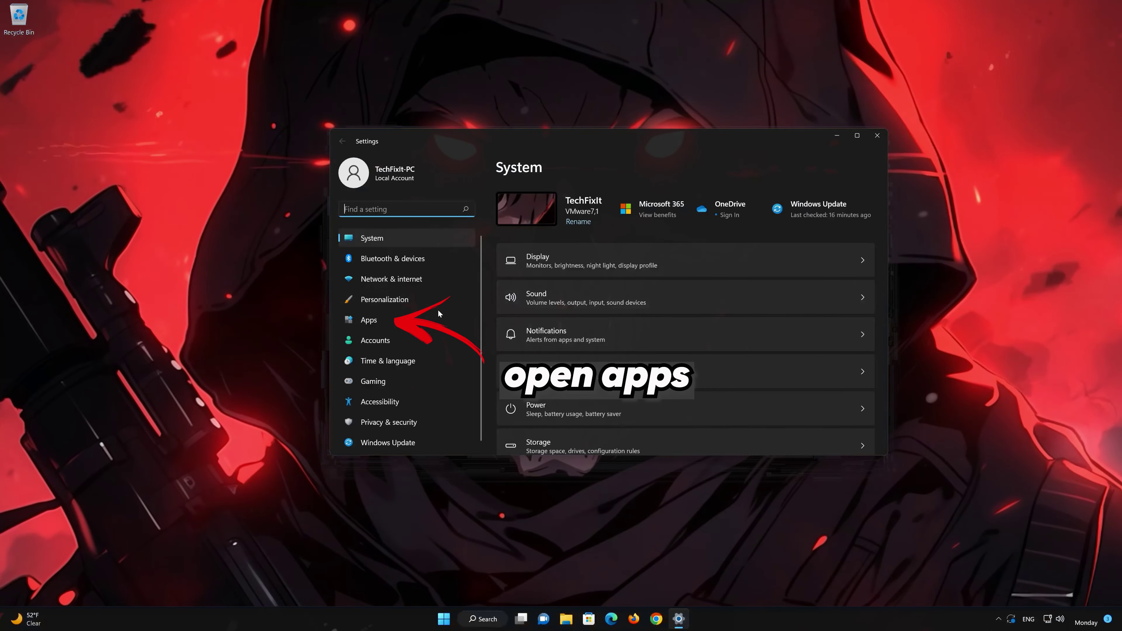
pyautogui.click(377, 319)
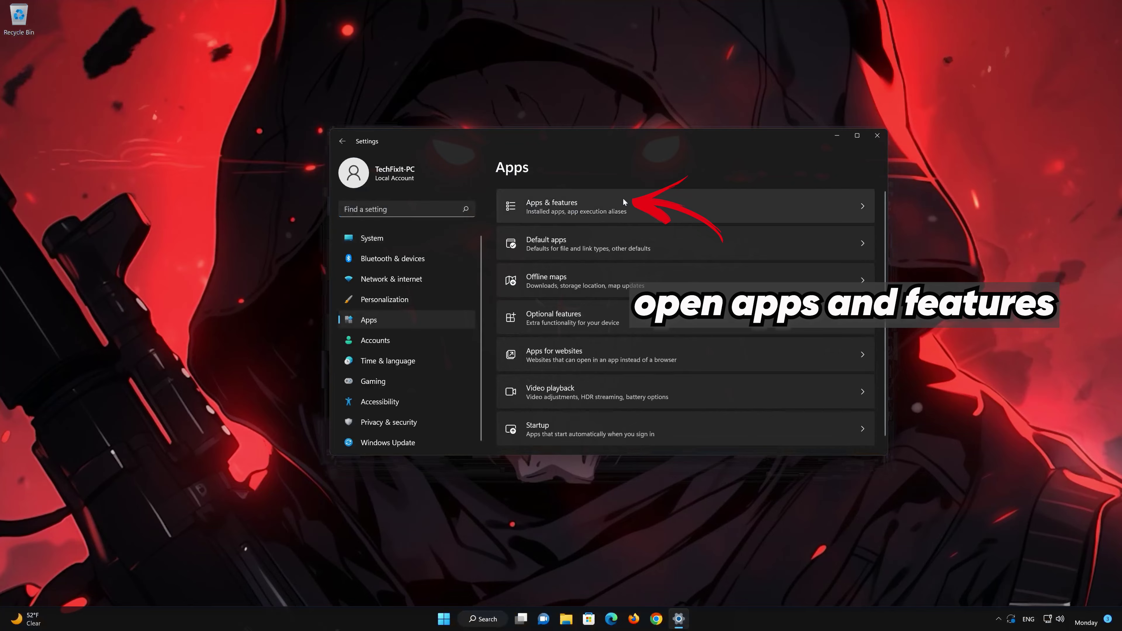
pyautogui.click(599, 209)
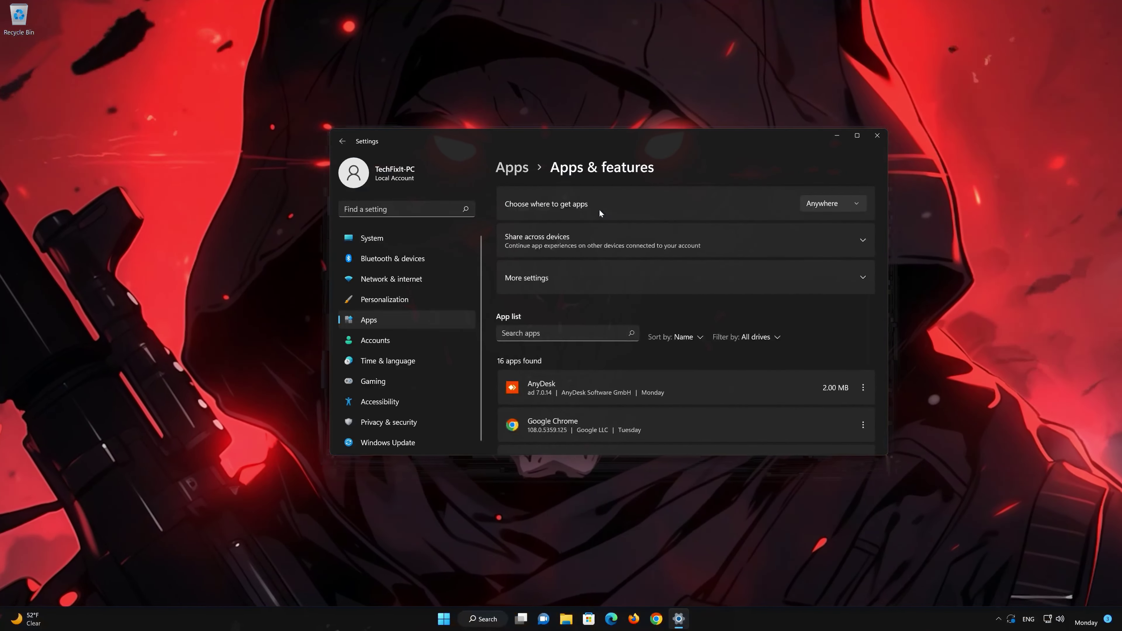
# Find Xbox in the list of installed apps and open its advanced options.
pyautogui.scroll(-5, 703, 346)
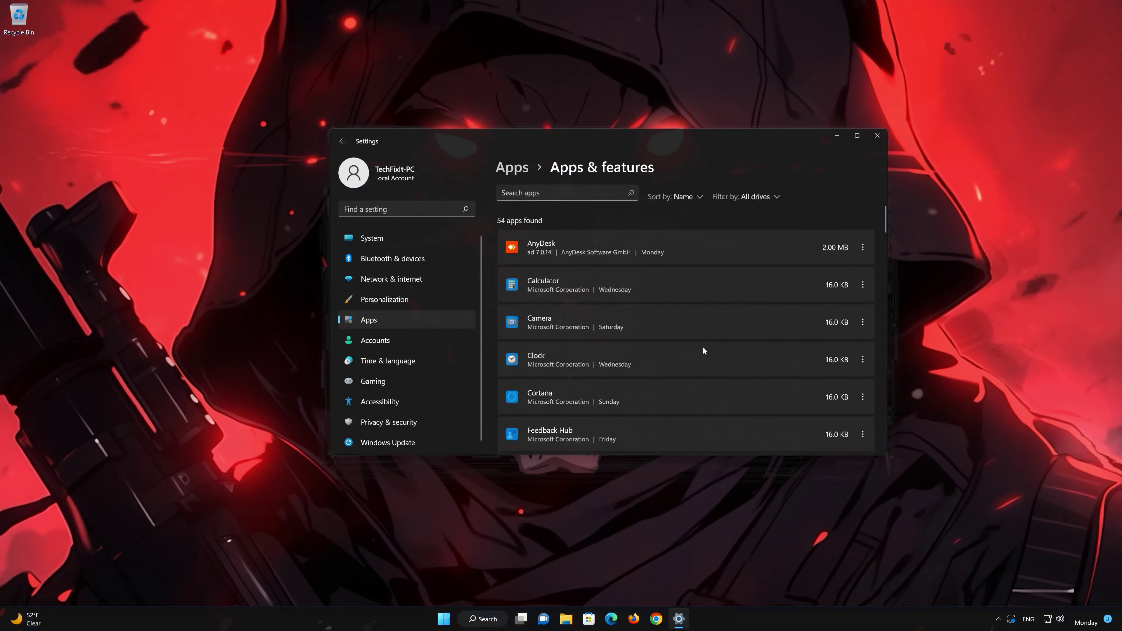
pyautogui.scroll(-15, 703, 348)
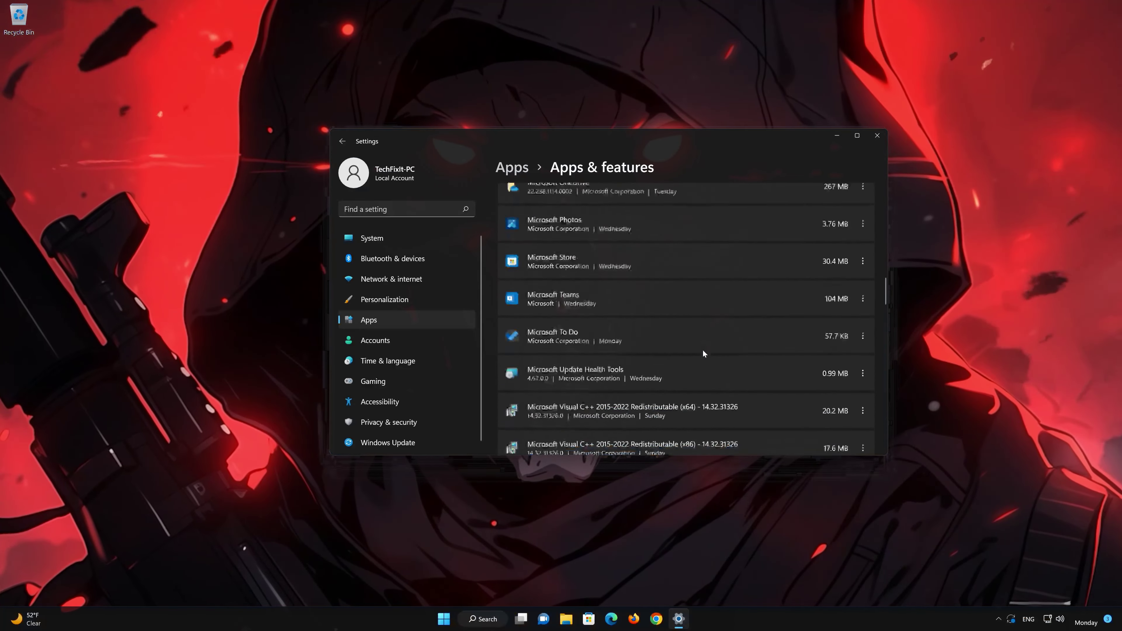
pyautogui.scroll(-15, 703, 352)
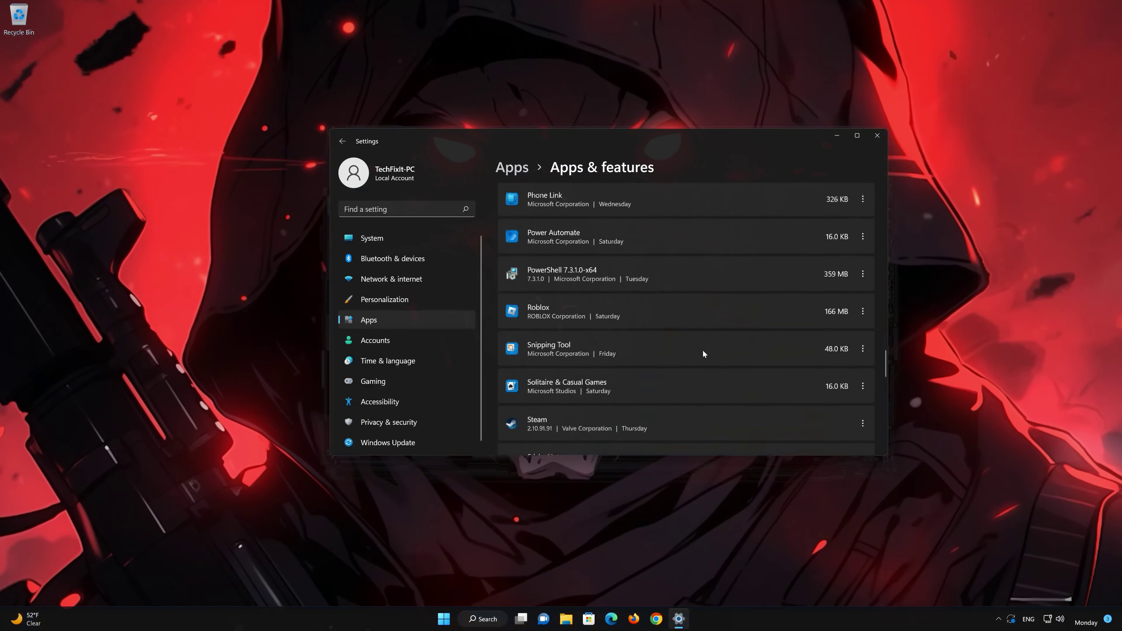
pyautogui.scroll(-10, 704, 354)
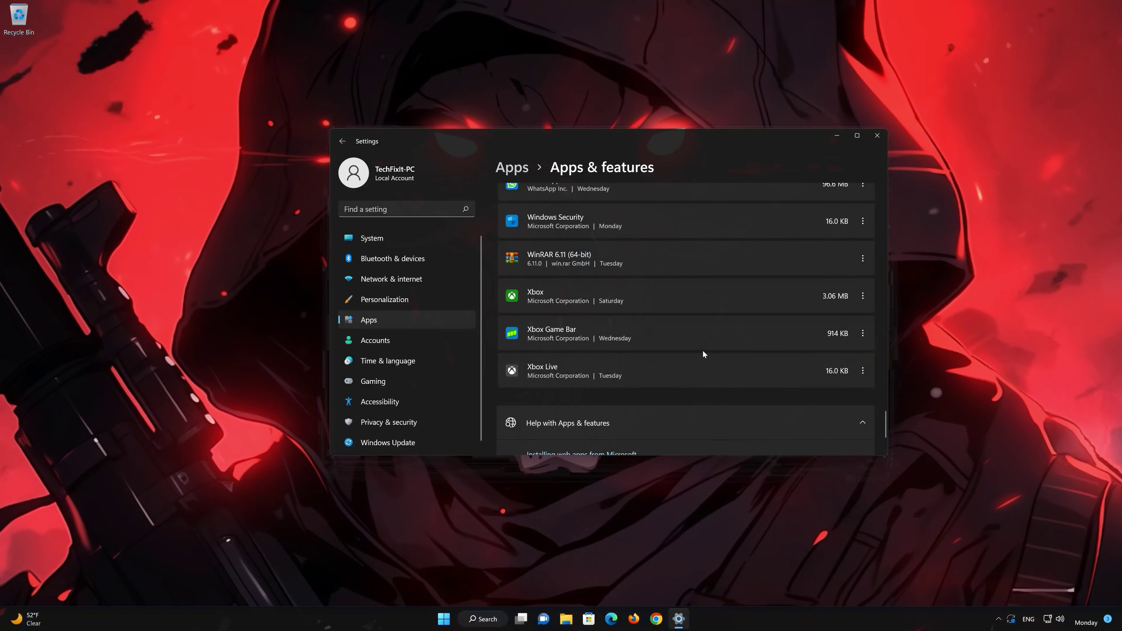
pyautogui.scroll(1, 703, 352)
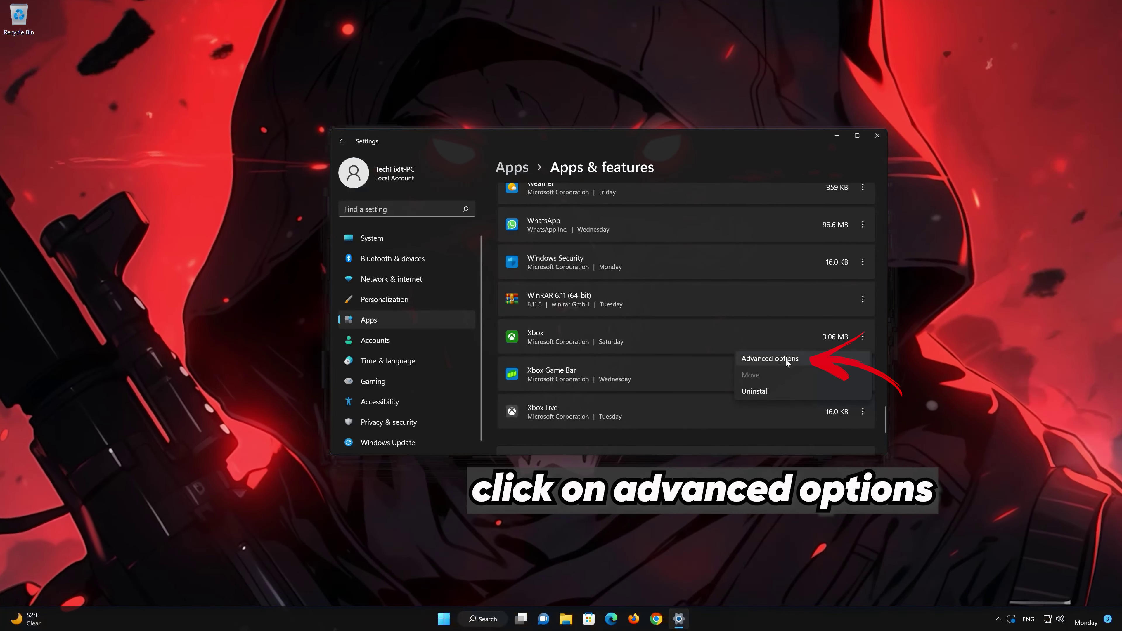
pyautogui.click(773, 362)
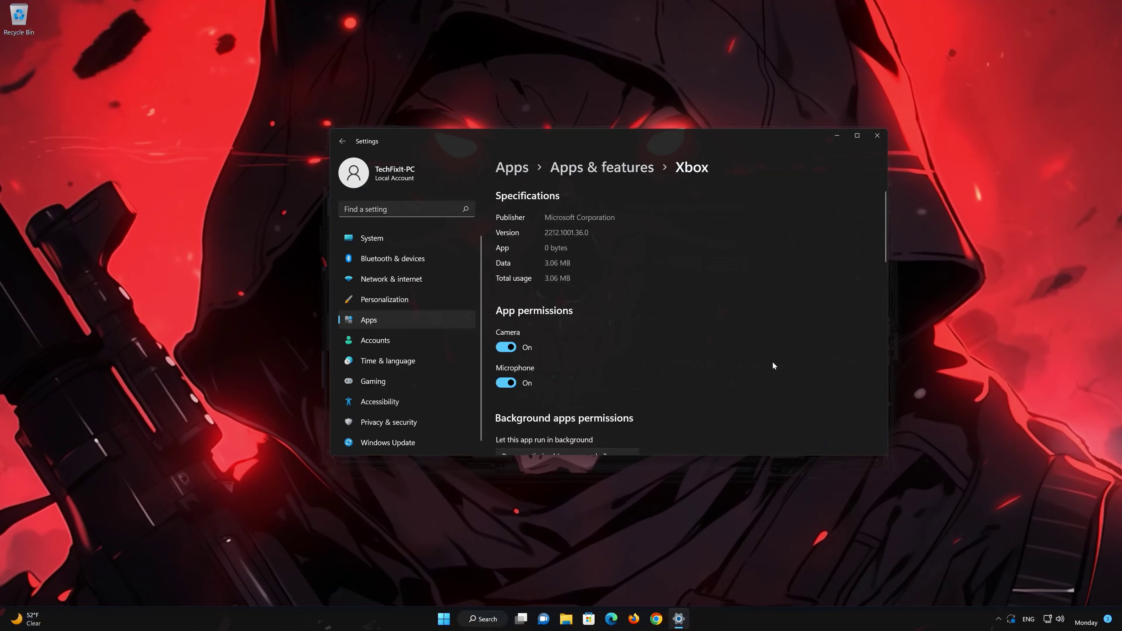
# Repair the Xbox app, and reset it with confirmation that its data may be deleted.
pyautogui.scroll(-10, 771, 360)
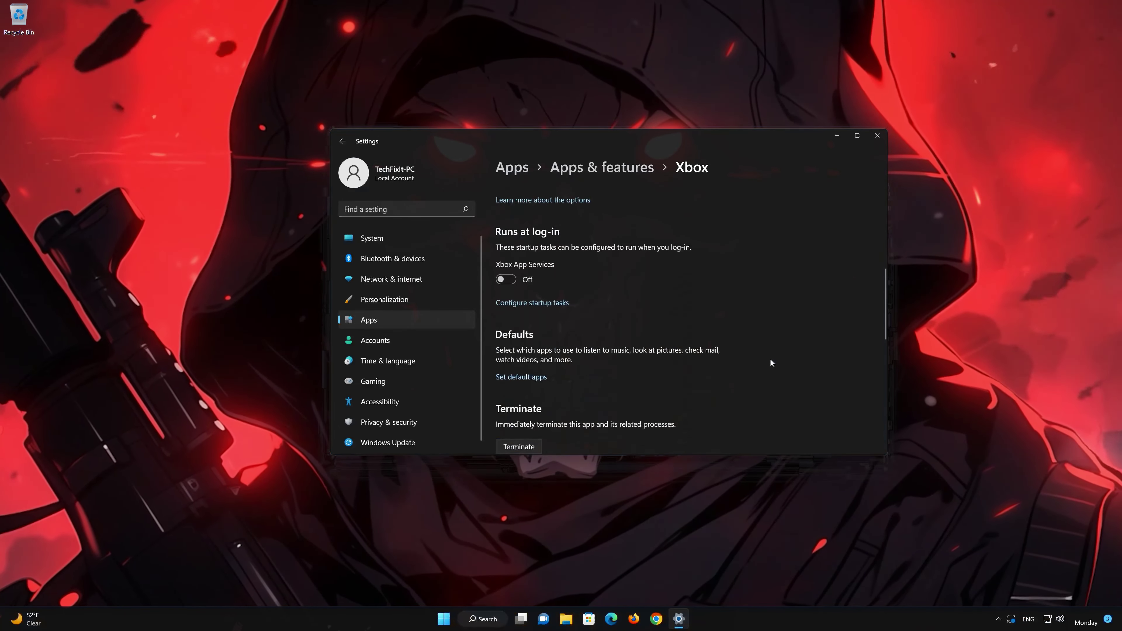
pyautogui.scroll(-3, 770, 359)
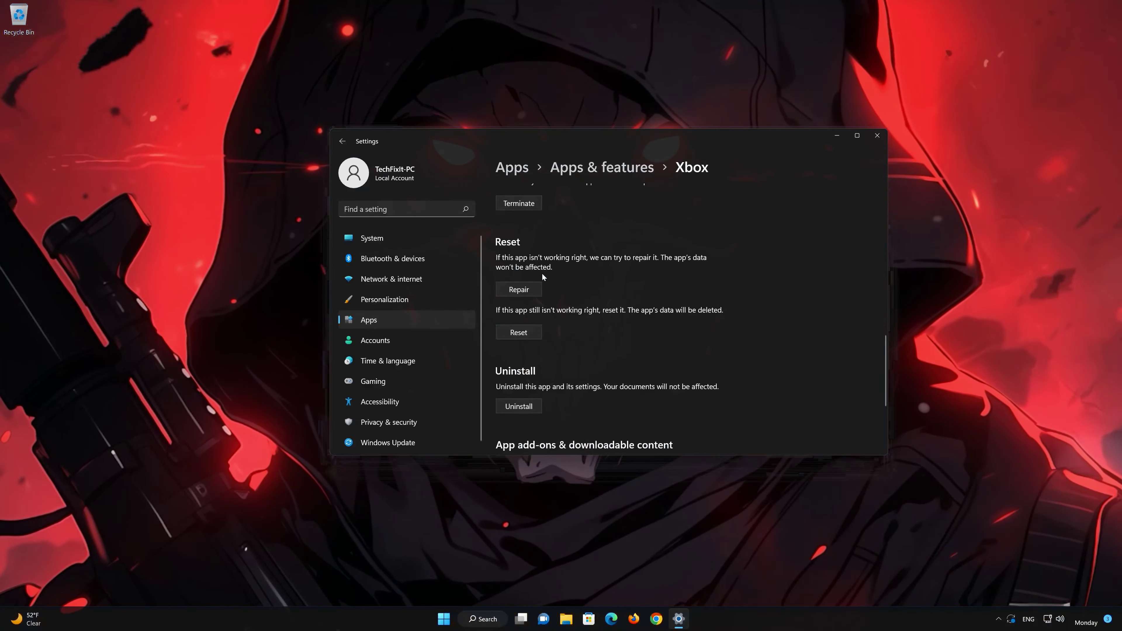
pyautogui.click(517, 291)
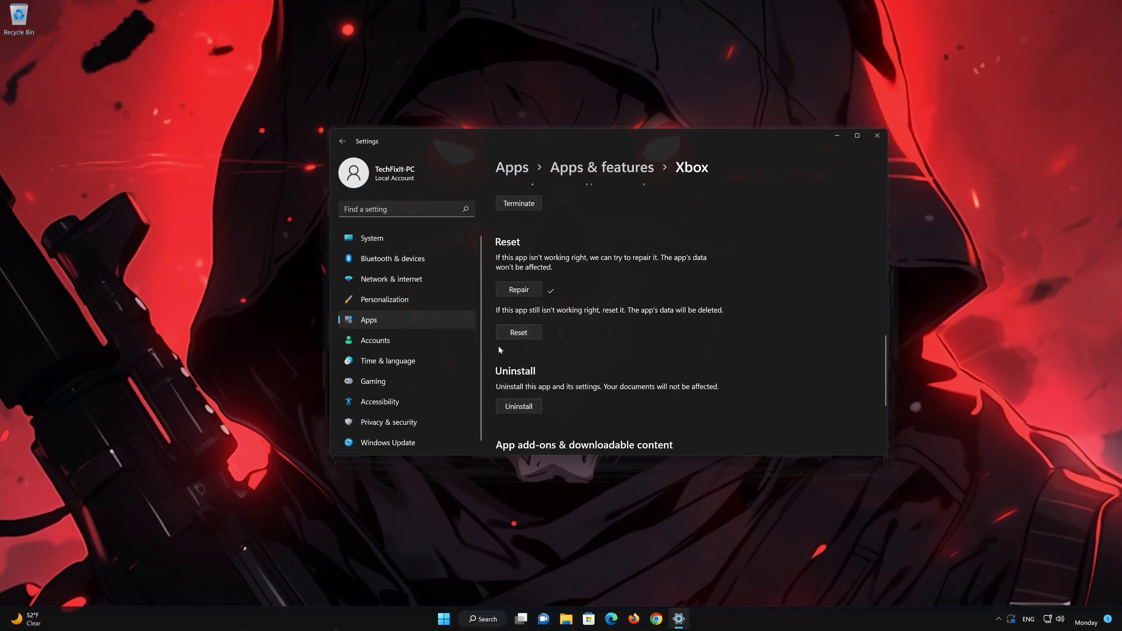
pyautogui.click(521, 334)
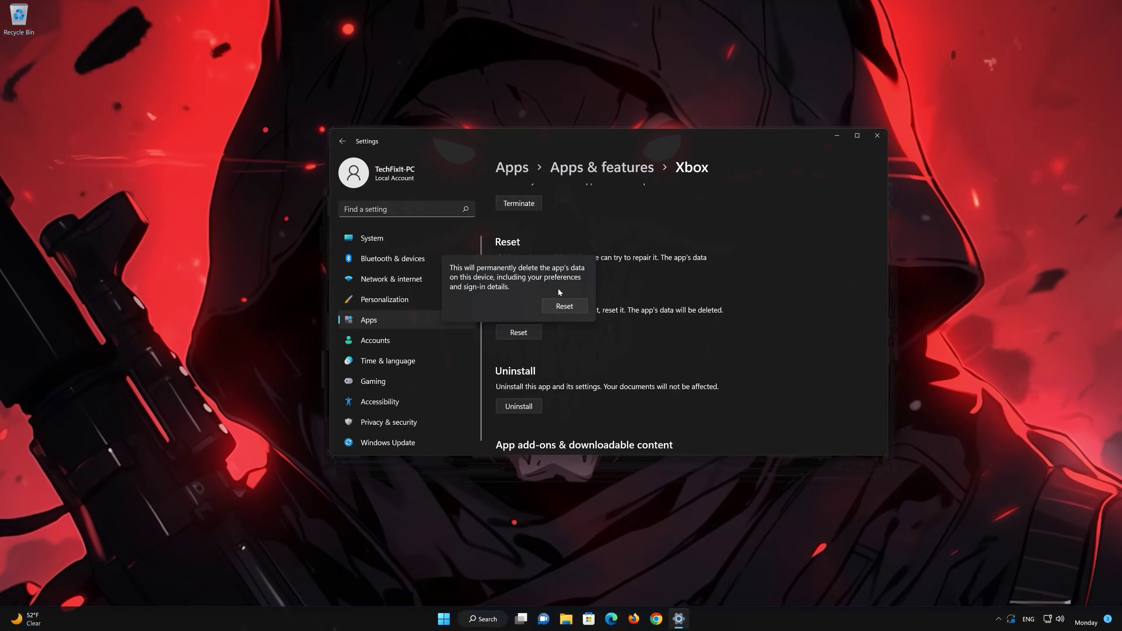
pyautogui.click(568, 305)
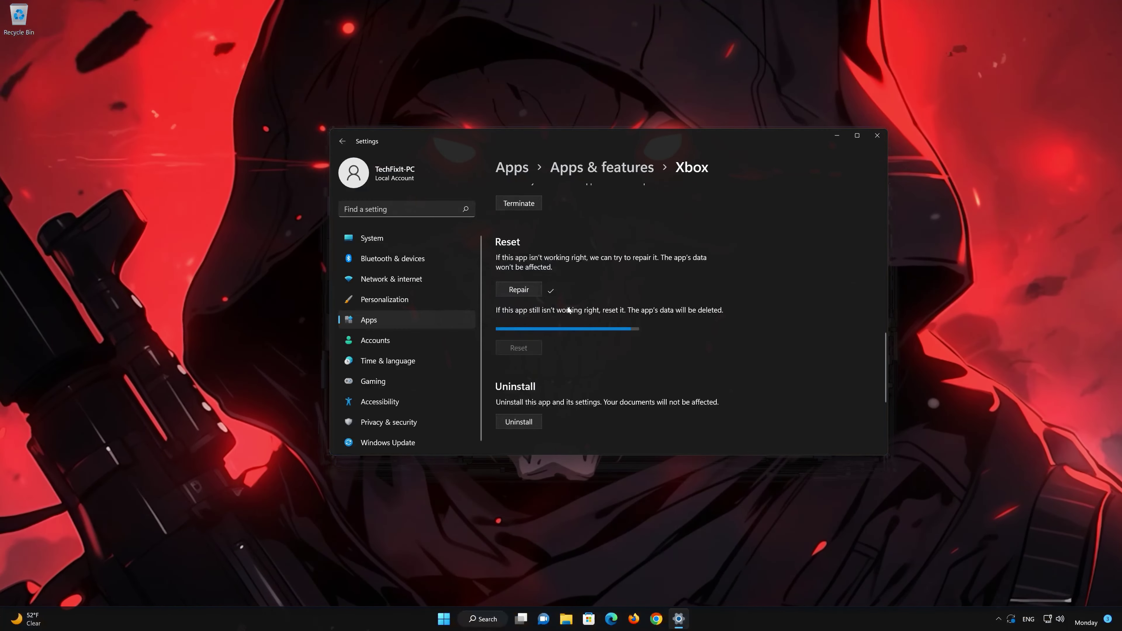
# Uninstall the Xbox app, confirm the removal, and close Windows Settings.
pyautogui.scroll(-2, 567, 332)
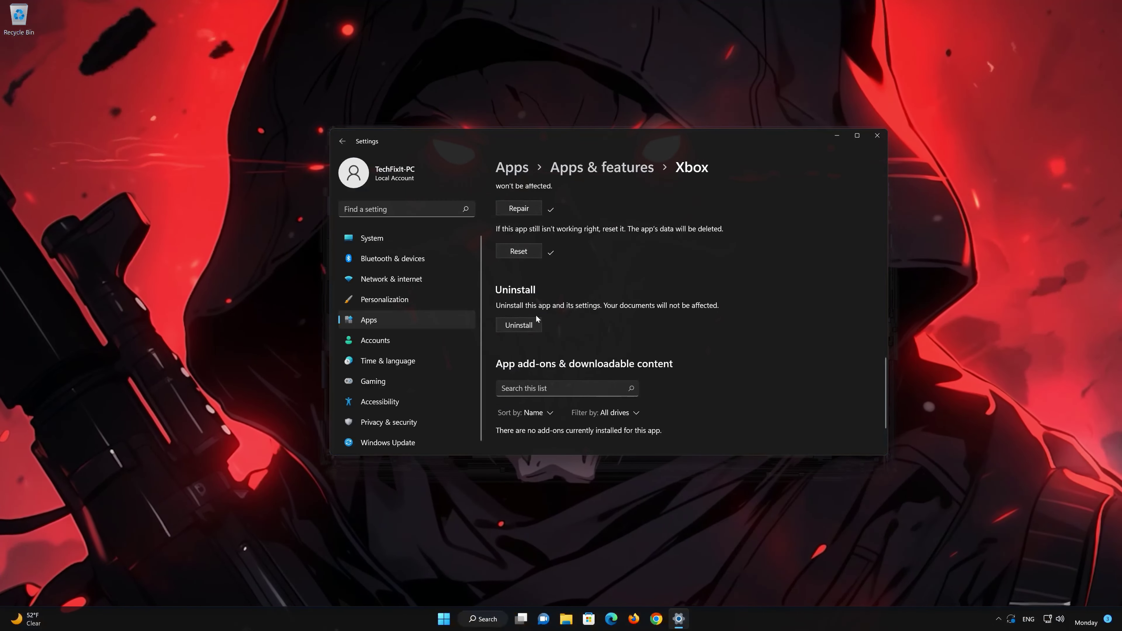
pyautogui.click(519, 325)
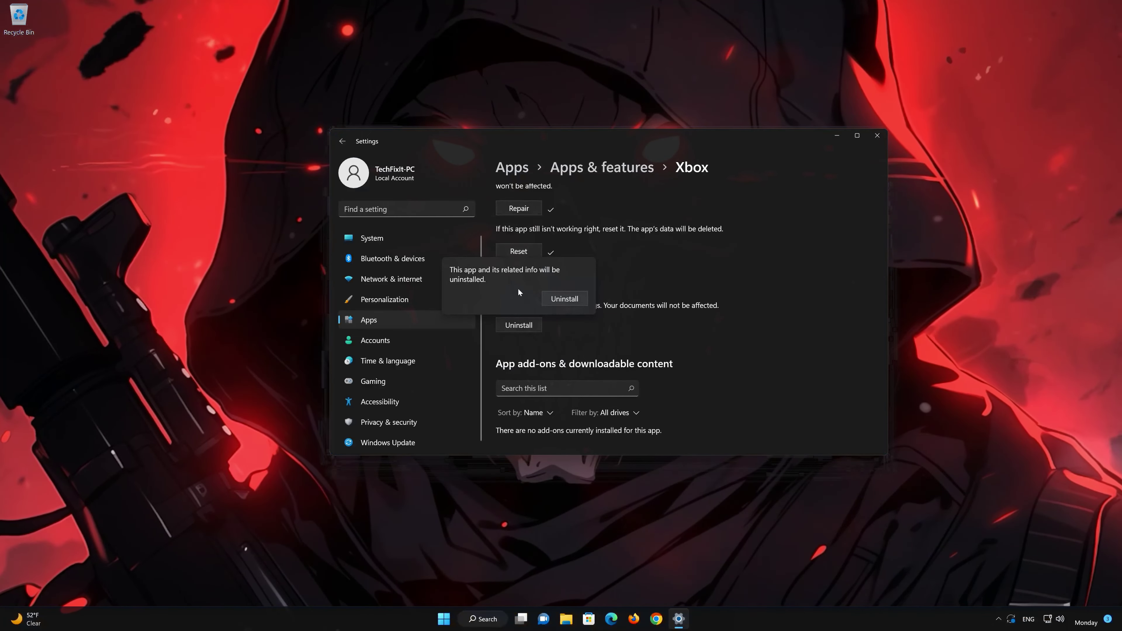
pyautogui.click(570, 302)
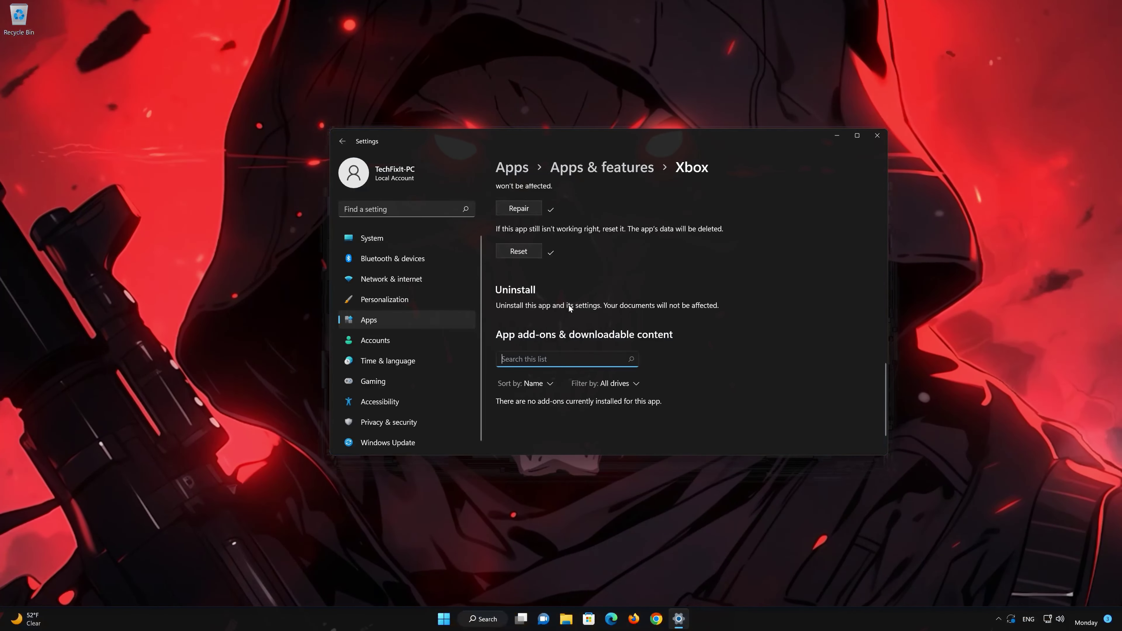
pyautogui.click(878, 136)
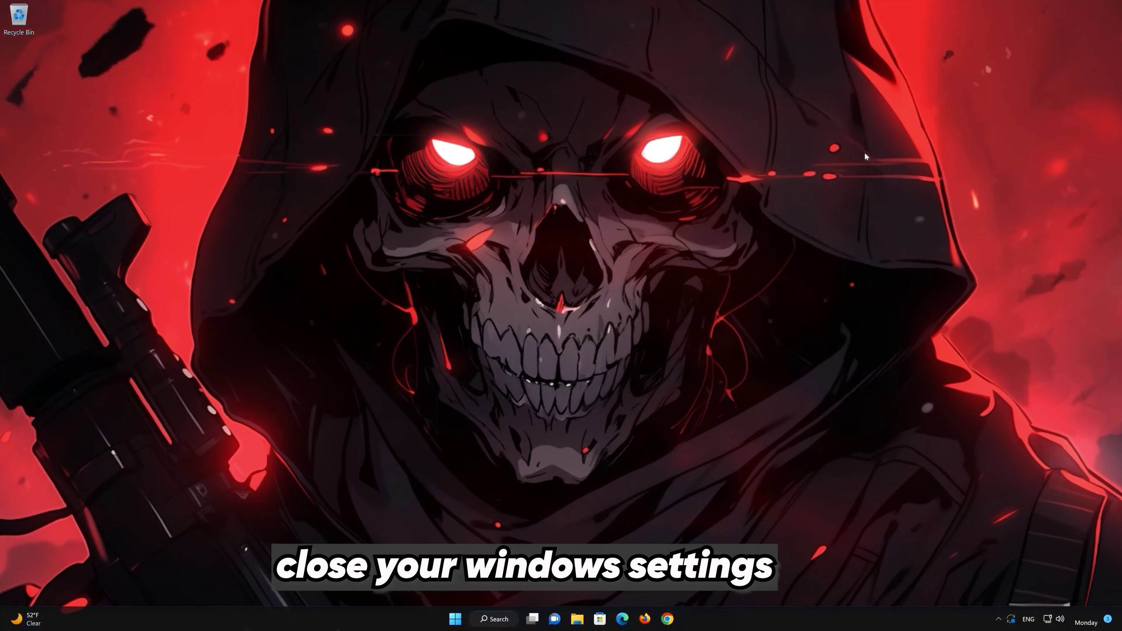
# Switch to Microsoft Store, search for "xbox", and install the Xbox app from its product page.
pyautogui.click(600, 619)
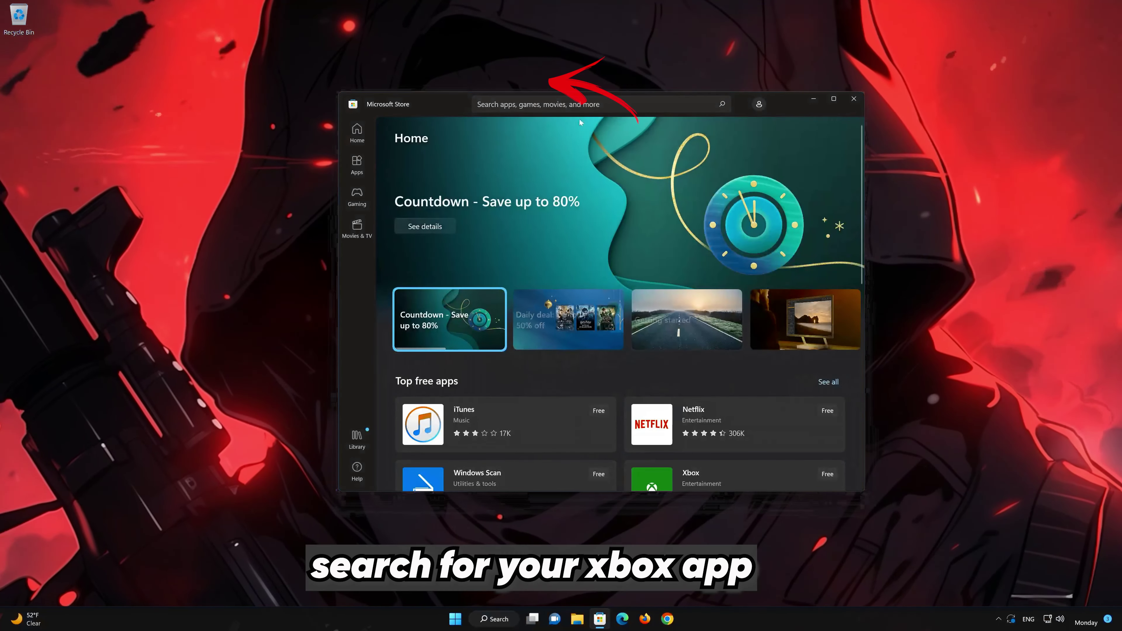
pyautogui.click(601, 105)
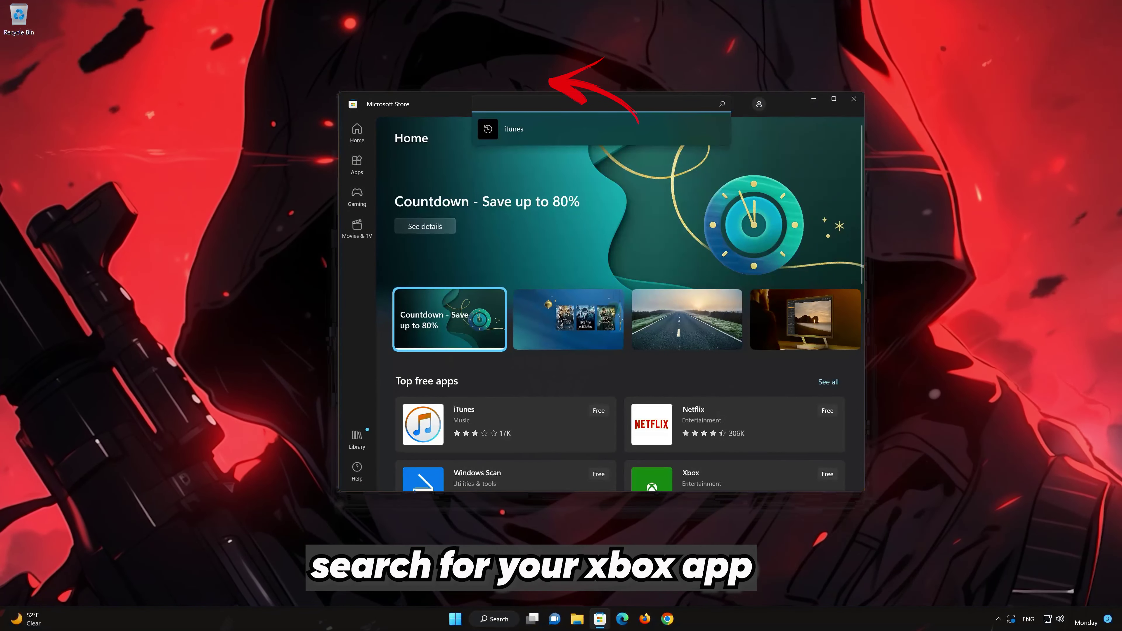
pyautogui.write('xbox')
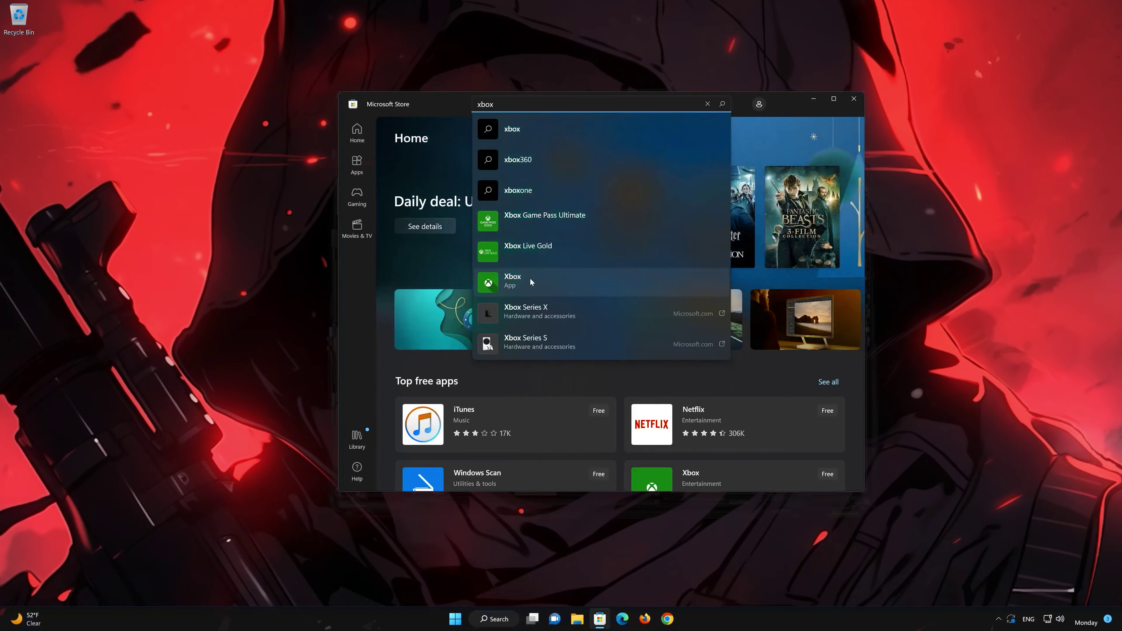
pyautogui.click(530, 282)
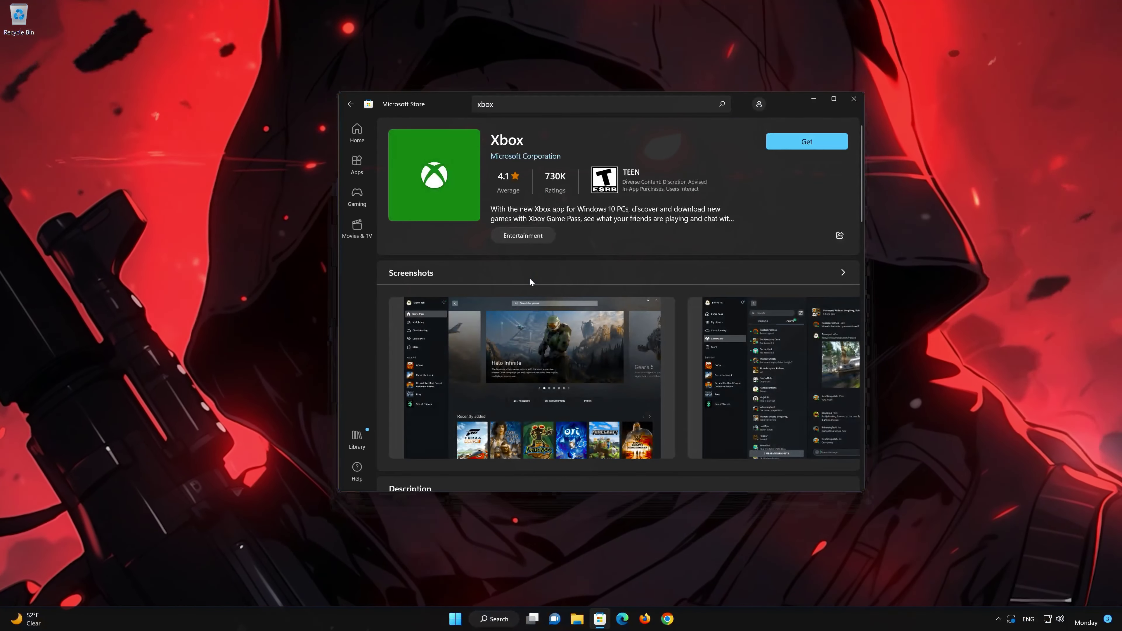
pyautogui.click(799, 146)
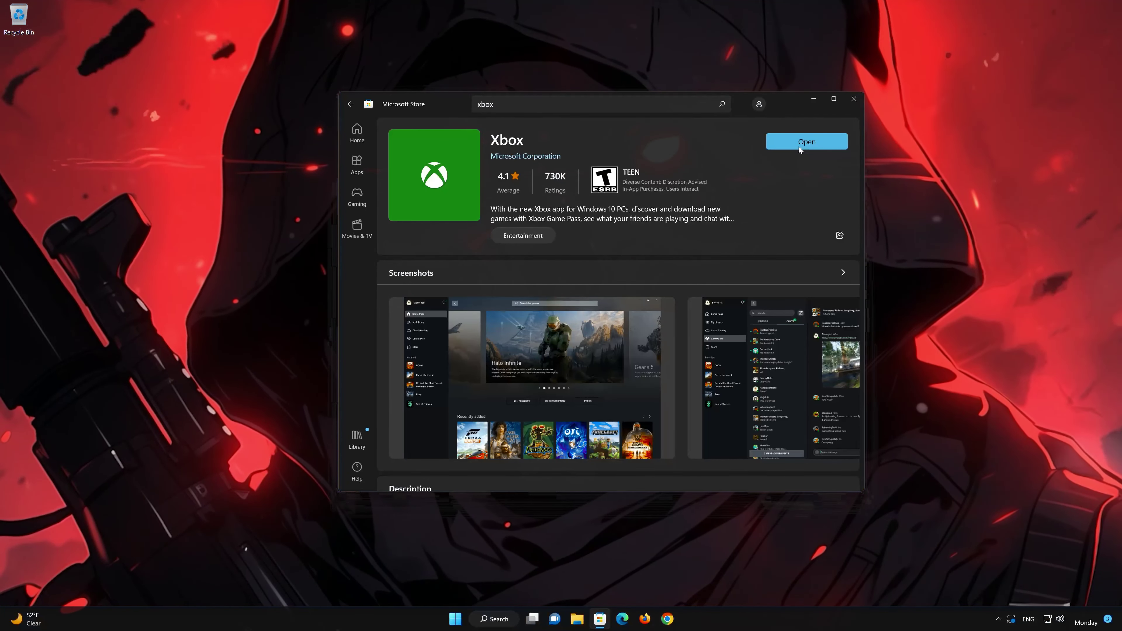
# Open the Xbox app, browse the Game Pass catalog without signing in, and close the Xbox and Microsoft Store windows.
pyautogui.click(823, 141)
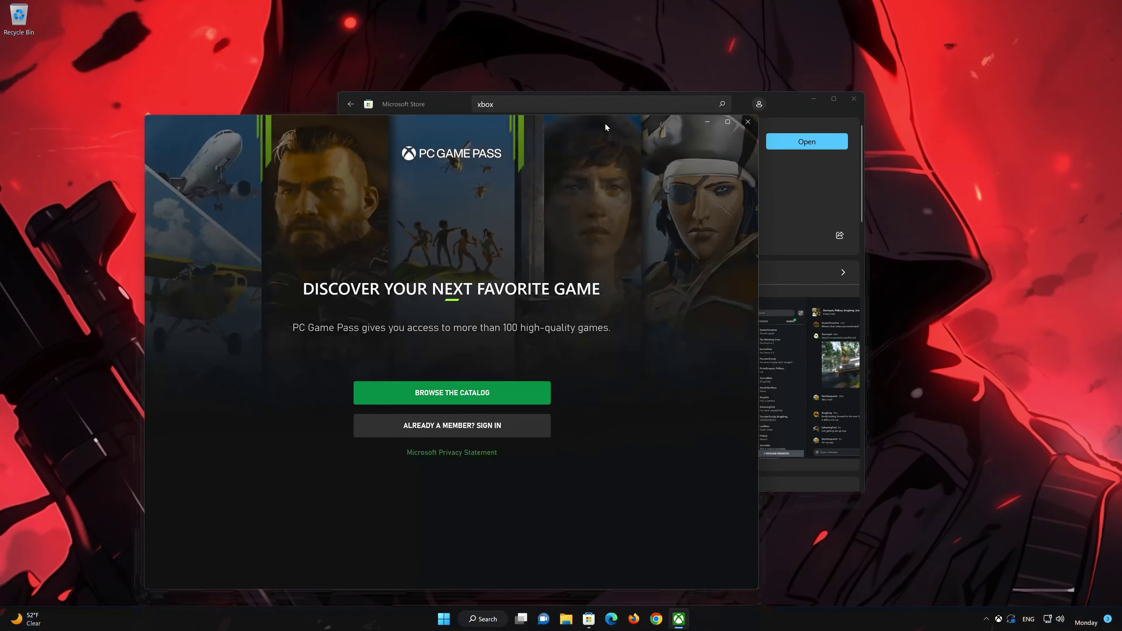
pyautogui.moveTo(605, 123); pyautogui.dragTo(742, 81)
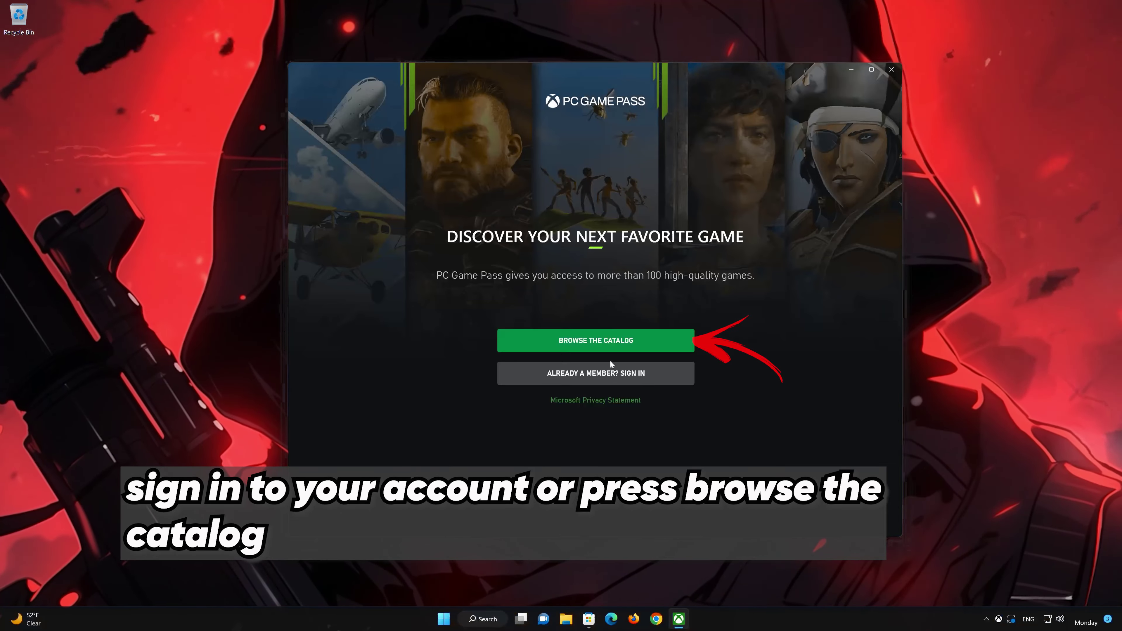
pyautogui.click(621, 340)
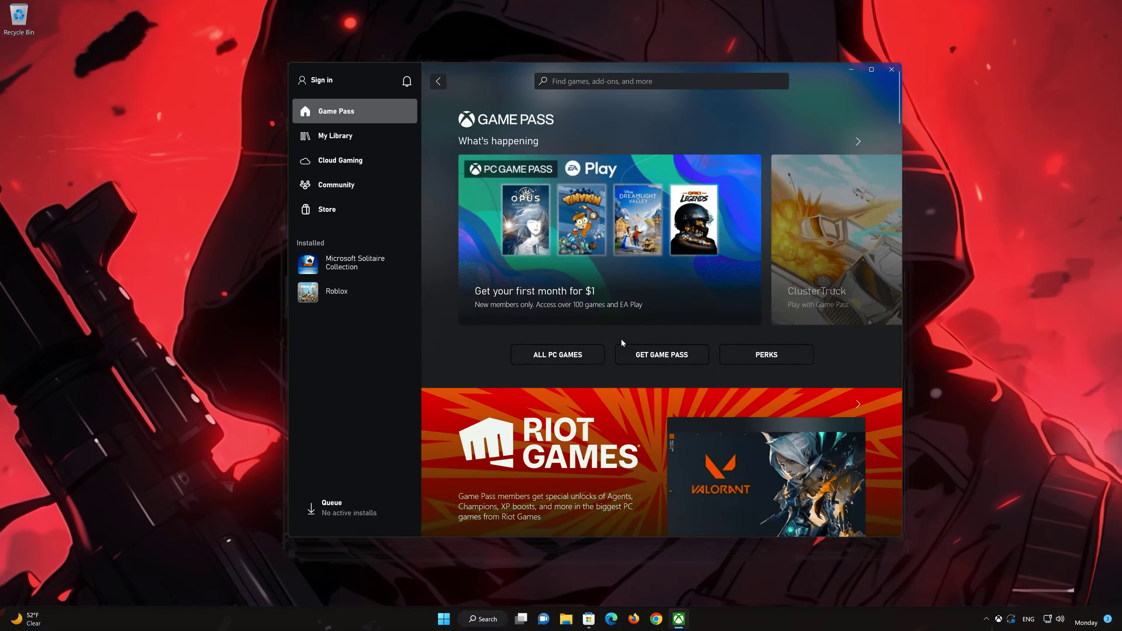
pyautogui.scroll(-10, 622, 343)
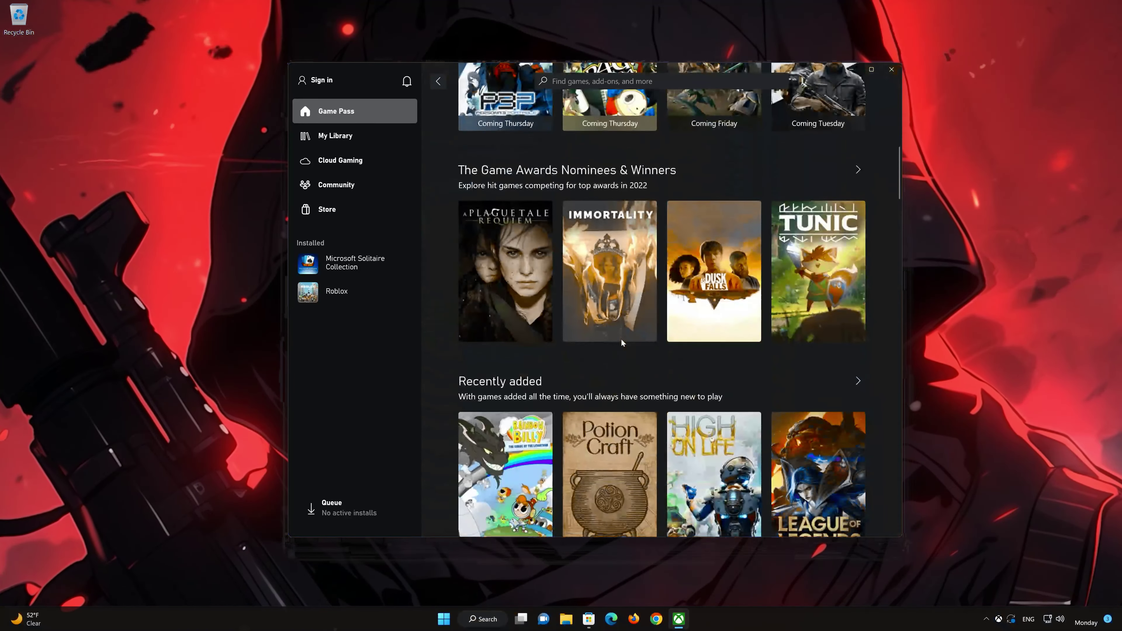
pyautogui.scroll(-5, 622, 343)
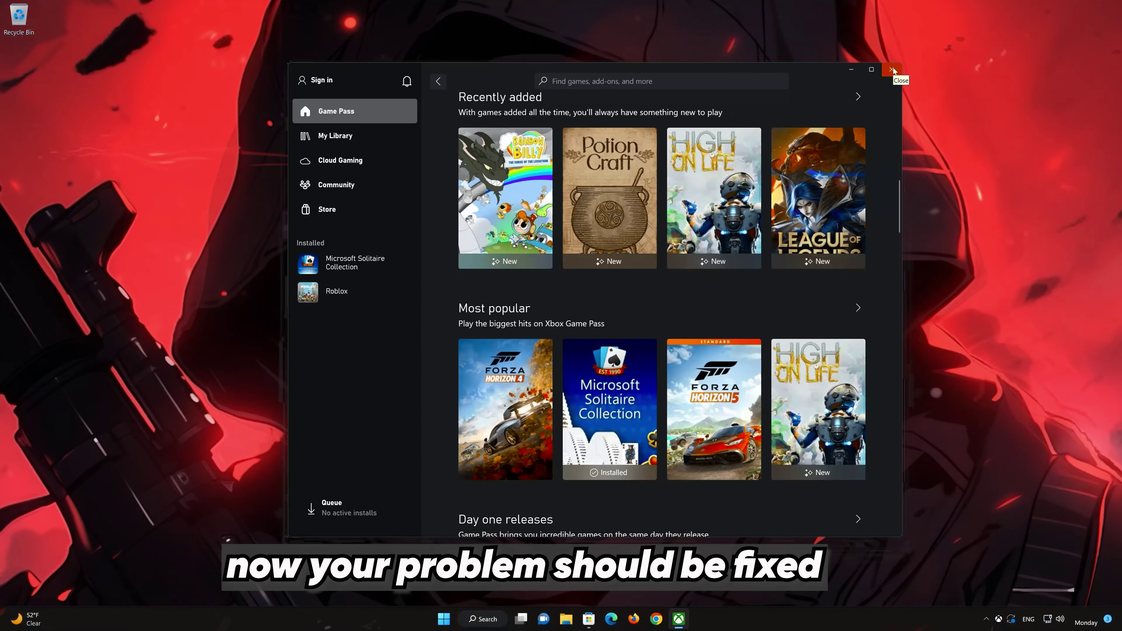
pyautogui.click(891, 70)
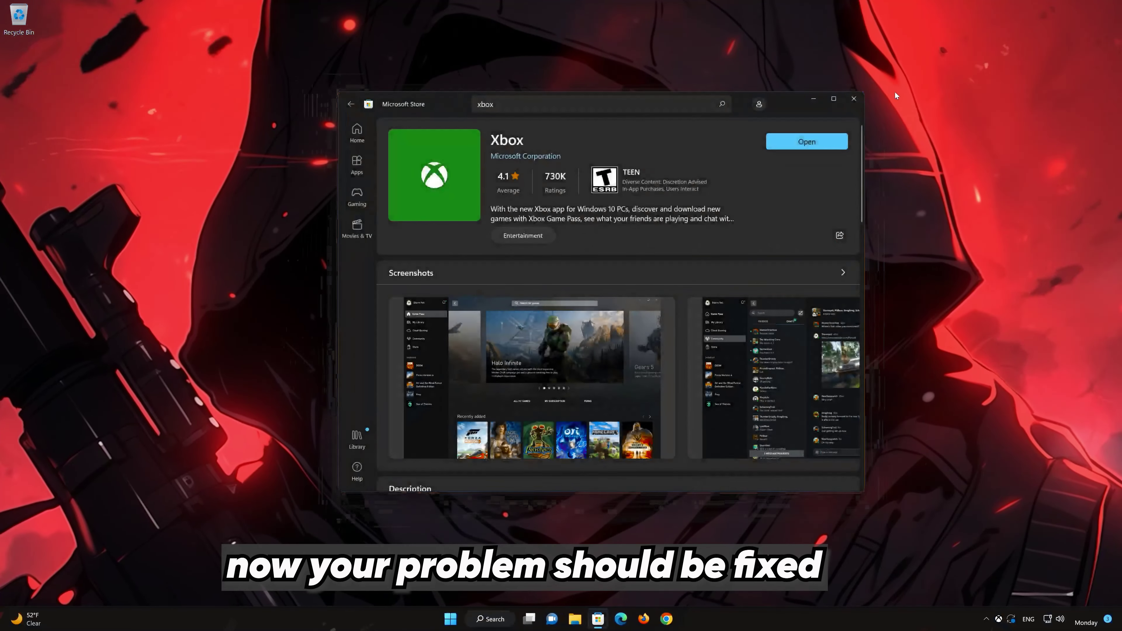
pyautogui.click(861, 99)
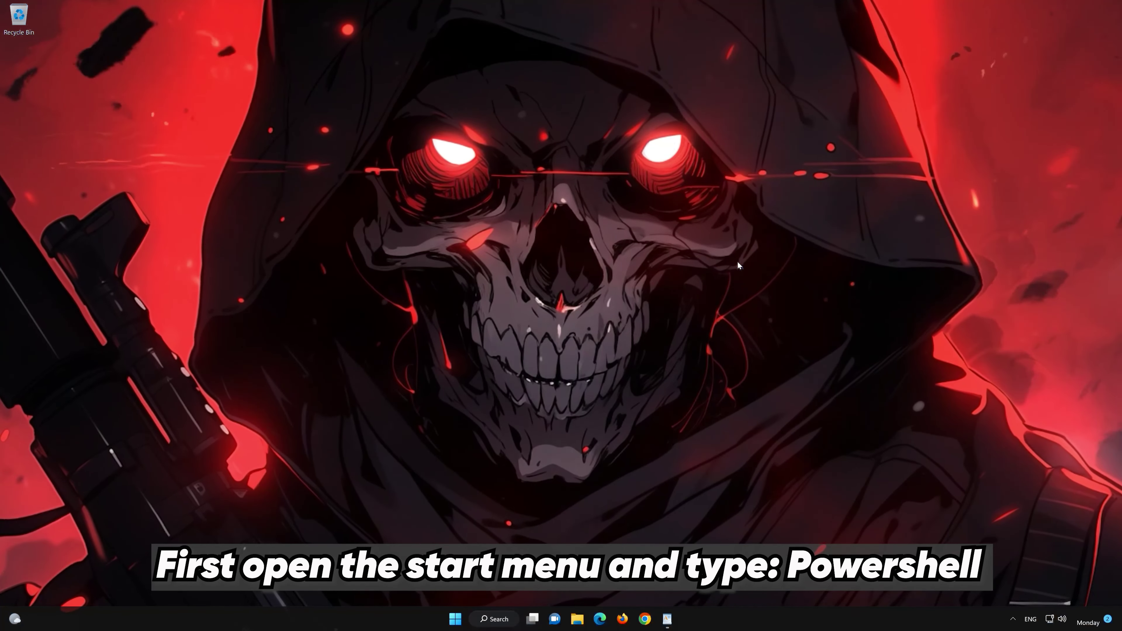
# Search for "powershell", run PowerShell 7 (x64) as administrator with the permission request approved, and move its window toward the middle of the desktop.
pyautogui.click(455, 619)
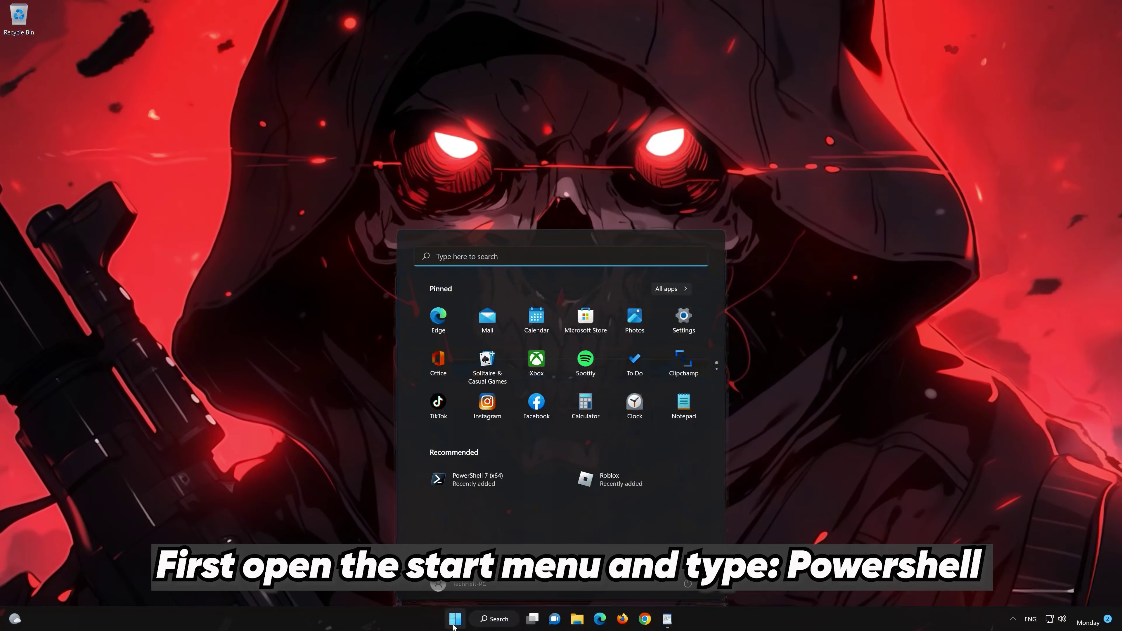
pyautogui.write('powers')
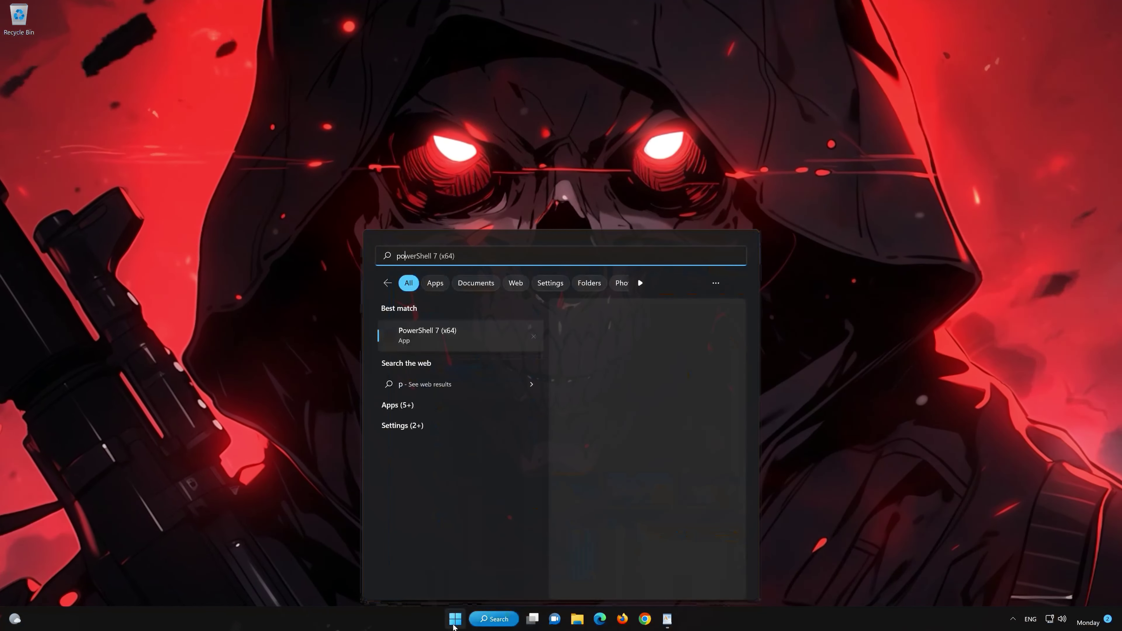
pyautogui.write('hell')
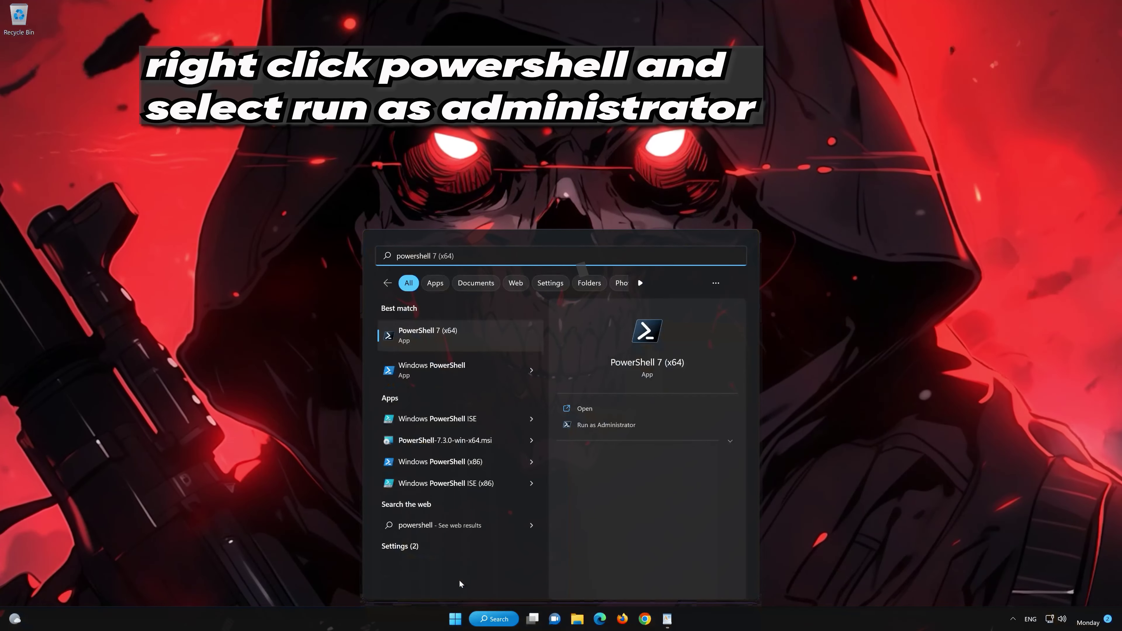
pyautogui.rightClick(478, 341)
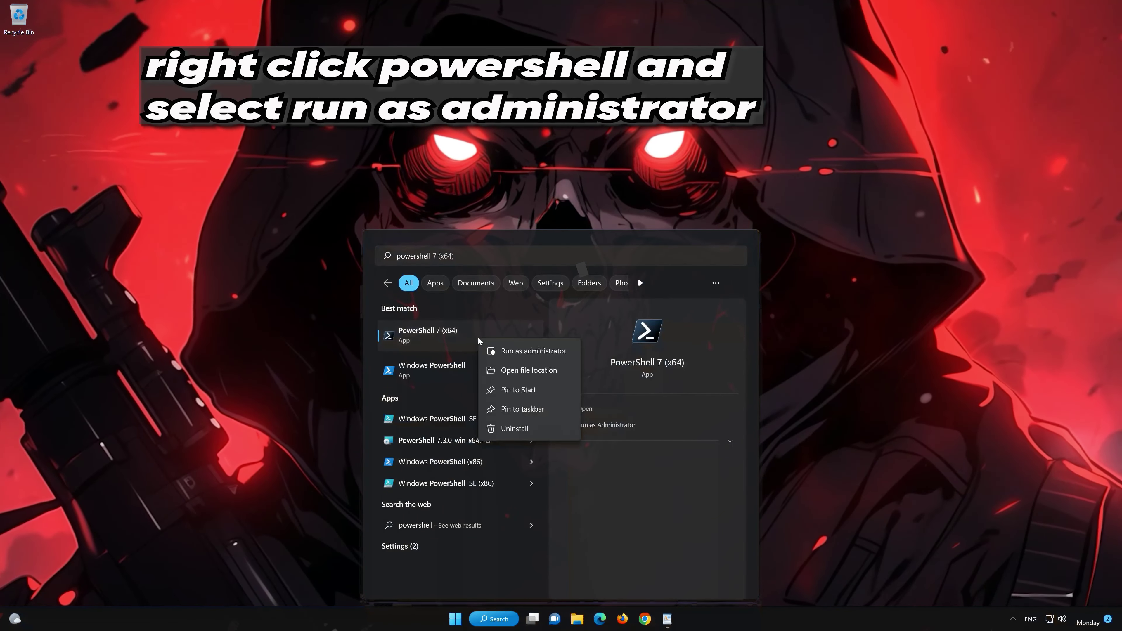
pyautogui.click(543, 354)
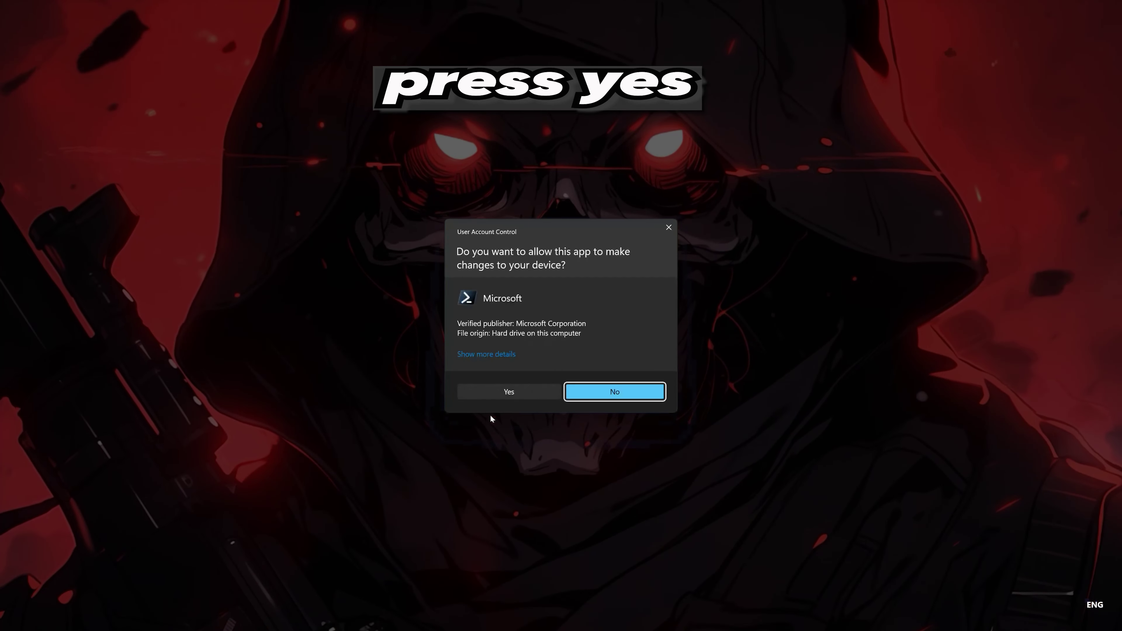
pyautogui.click(506, 389)
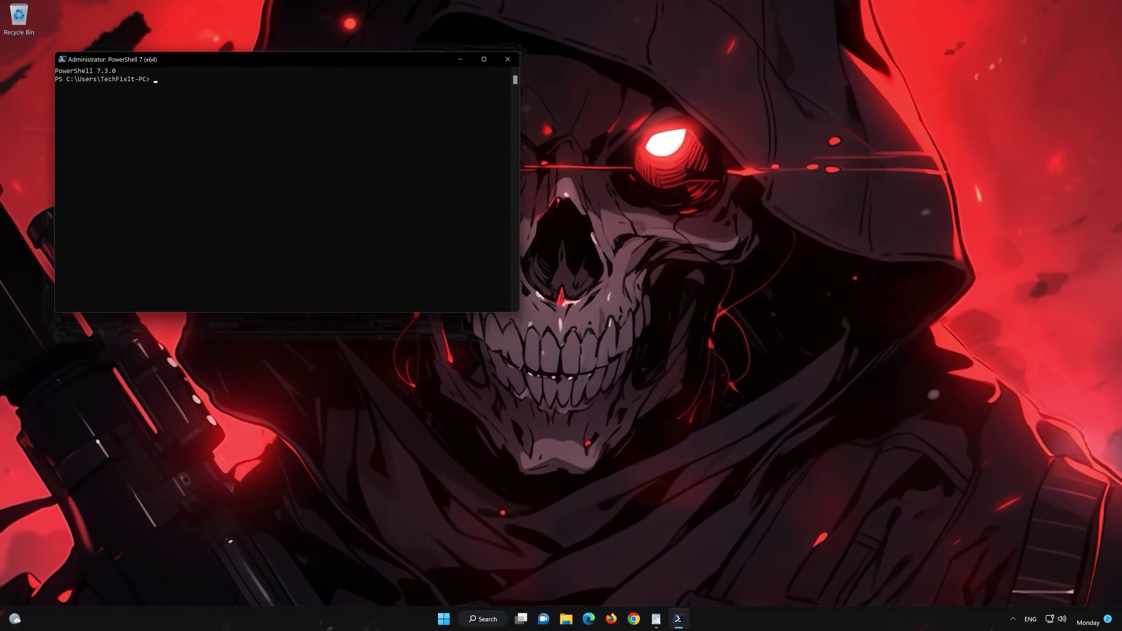
pyautogui.moveTo(352, 63); pyautogui.dragTo(666, 123)
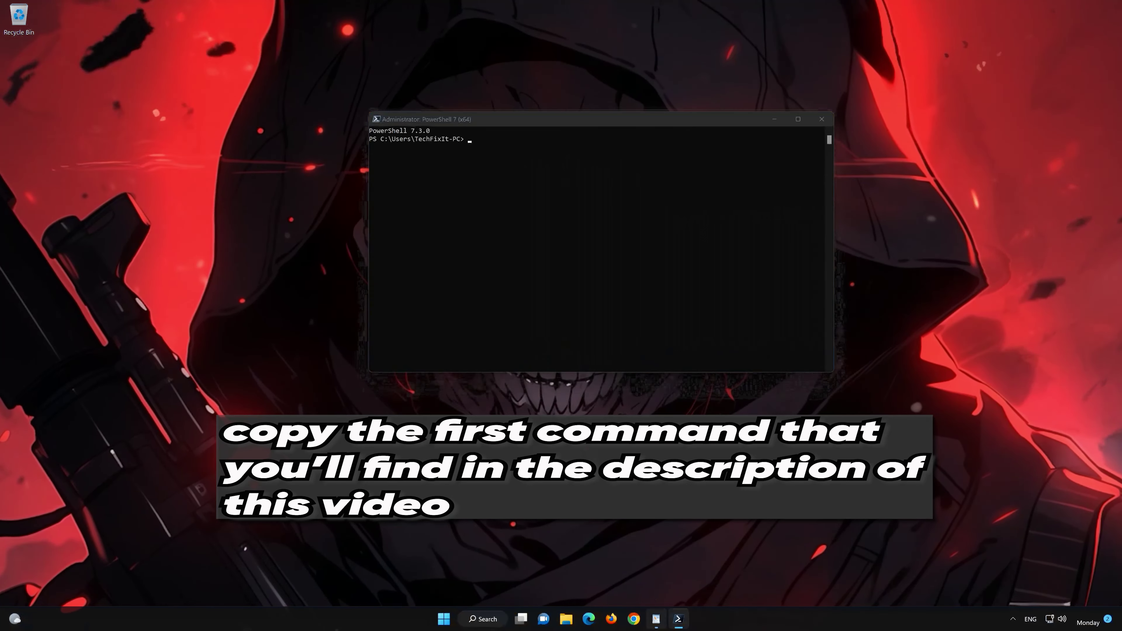
# Switch to WordPad, copy the whole first command, the one containing *WindowsStore* -AllUsers, and minimize the document.
pyautogui.click(657, 627)
pyautogui.moveTo(686, 186); pyautogui.dragTo(439, 170)
pyautogui.rightClick(461, 176)
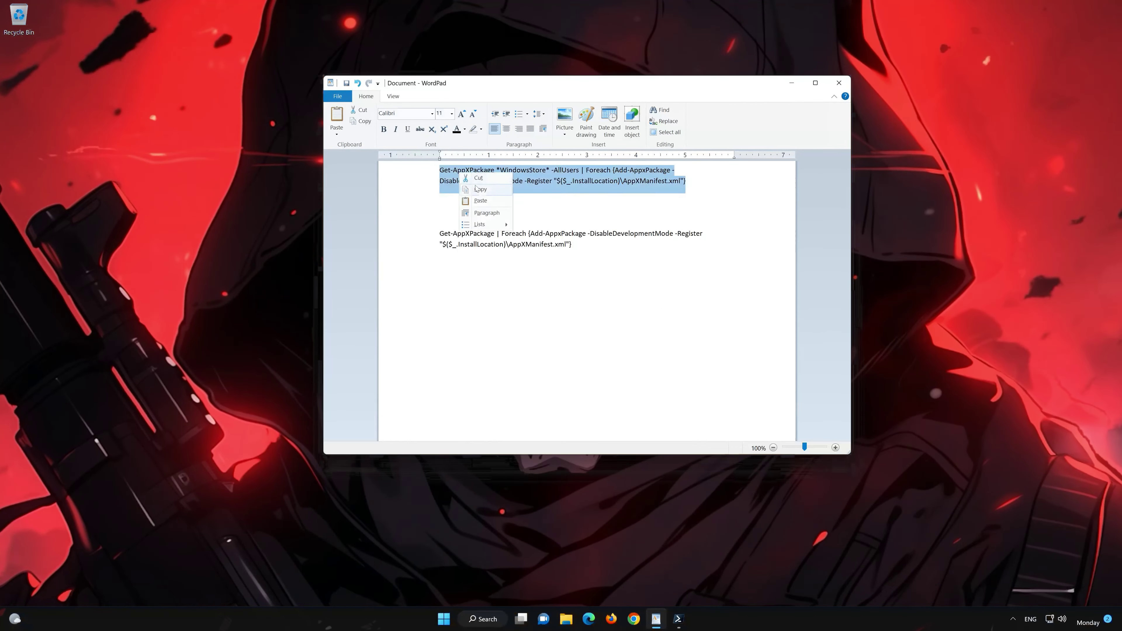
pyautogui.click(480, 189)
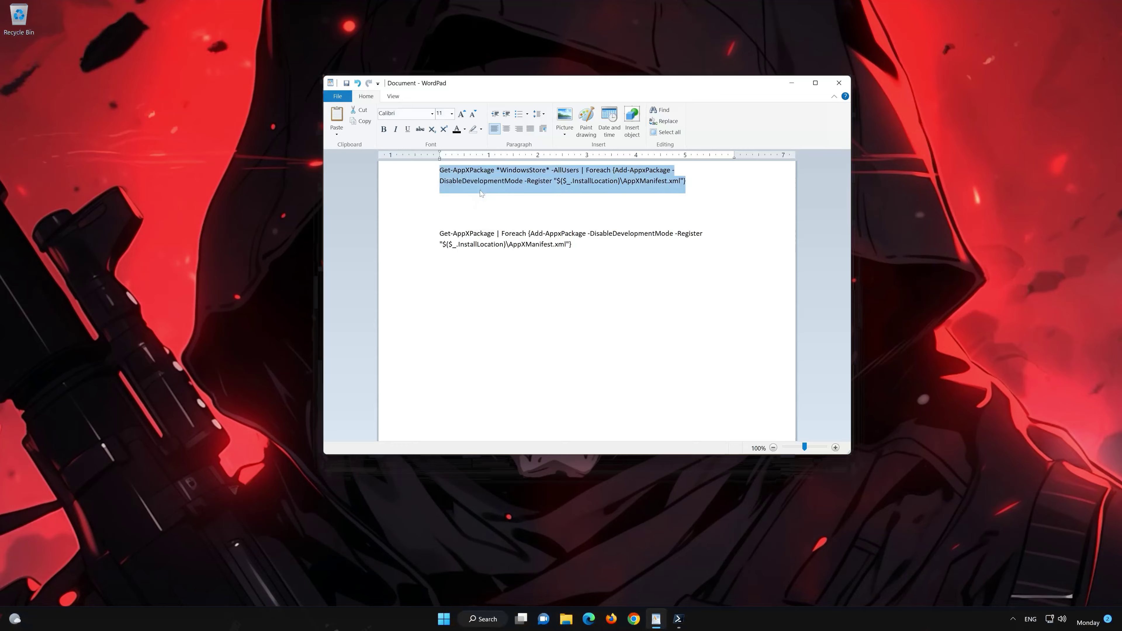
pyautogui.click(793, 84)
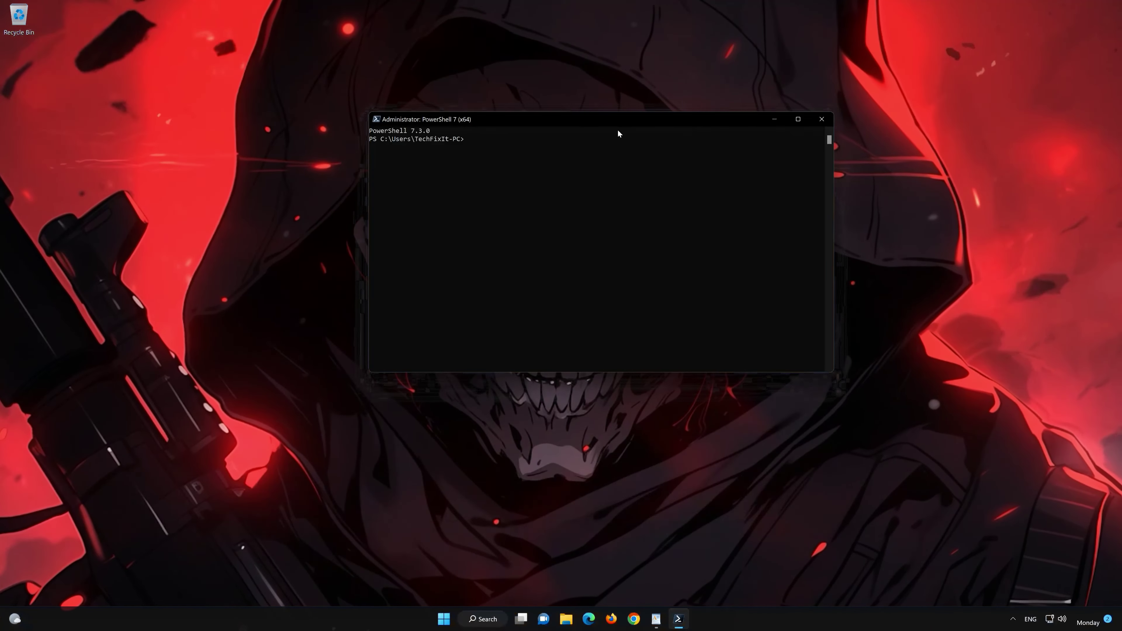
# Paste and run Get-AppXPackage *WindowsStore* -AllUsers | Foreach {Add-AppxPackage -DisableDevelopmentMode -Register "$($_.InstallLocation)\AppXManifest.xml"} in PowerShell.
pyautogui.rightClick(608, 117)
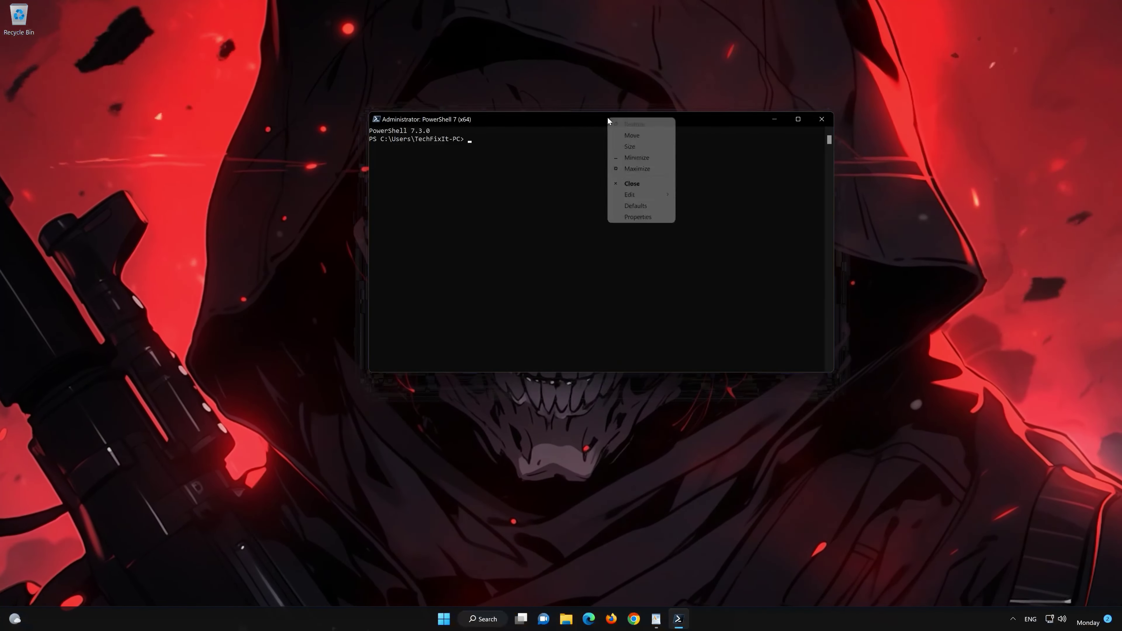
pyautogui.moveTo(641, 196)
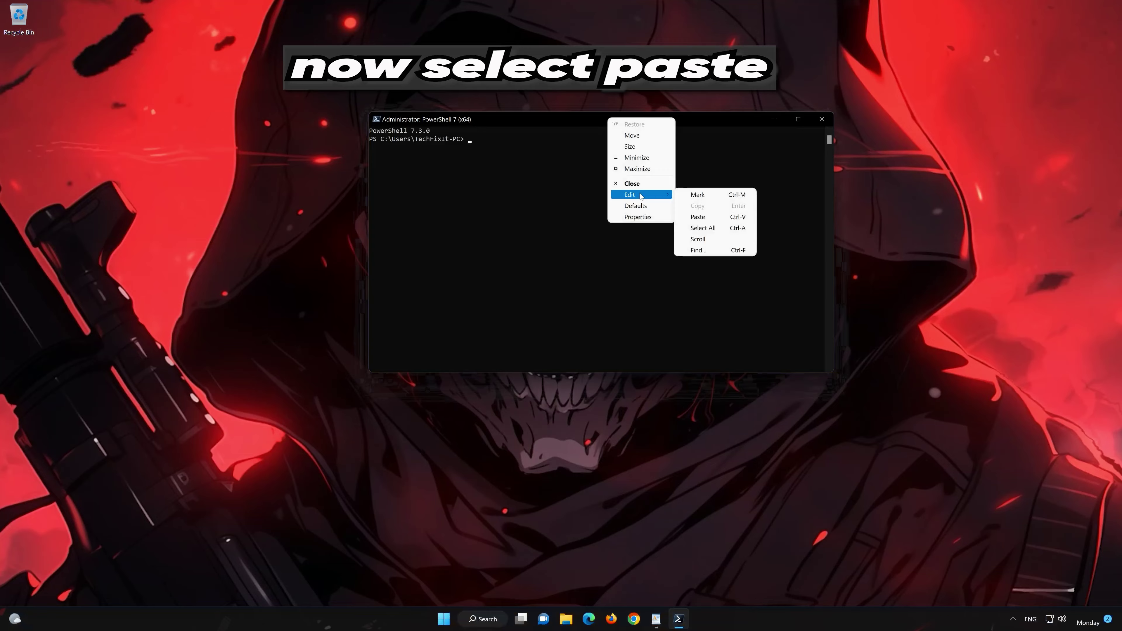
pyautogui.click(728, 216)
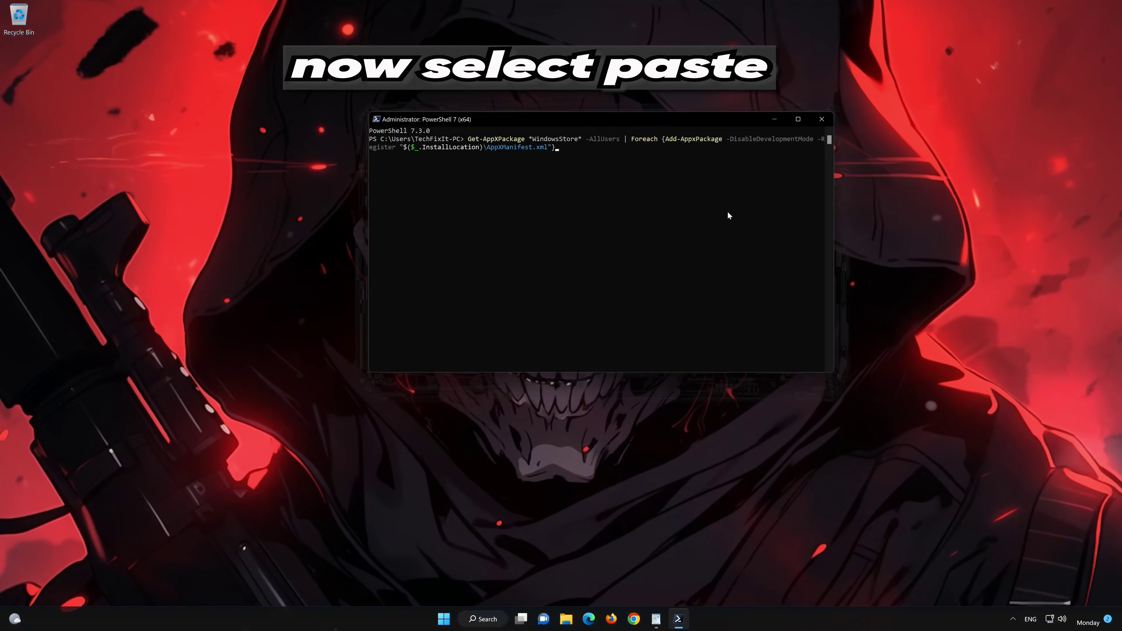
pyautogui.press('Return')
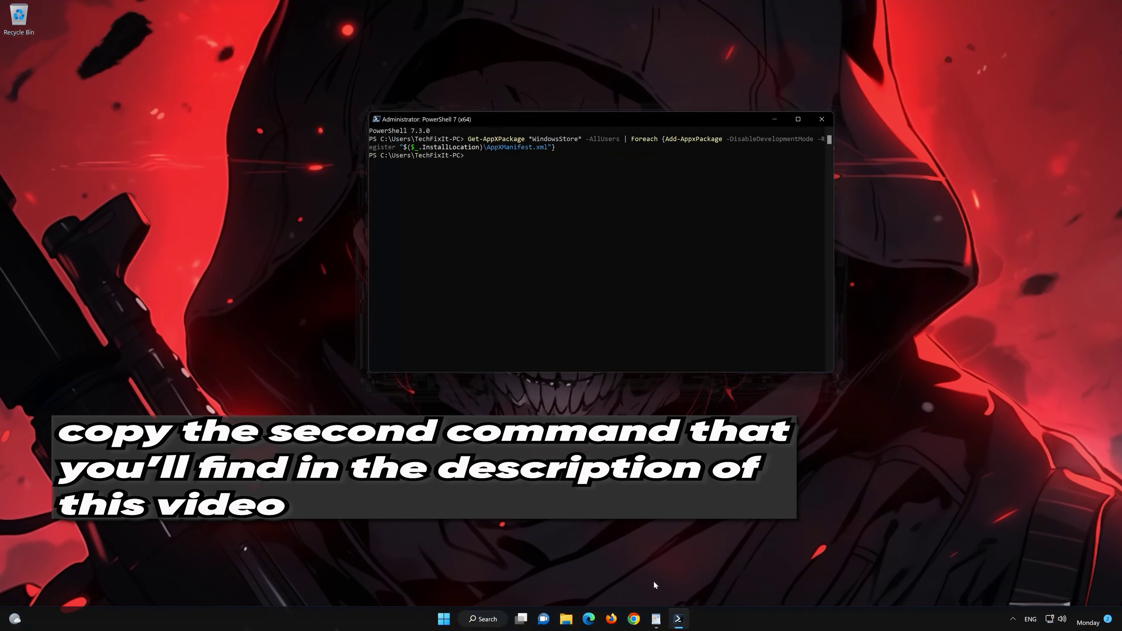
# Switch to WordPad, copy the whole second command, the one starting Get-AppXPackage | Foreach, and minimize the document.
pyautogui.click(657, 619)
pyautogui.moveTo(573, 247); pyautogui.dragTo(439, 233)
pyautogui.rightClick(464, 237)
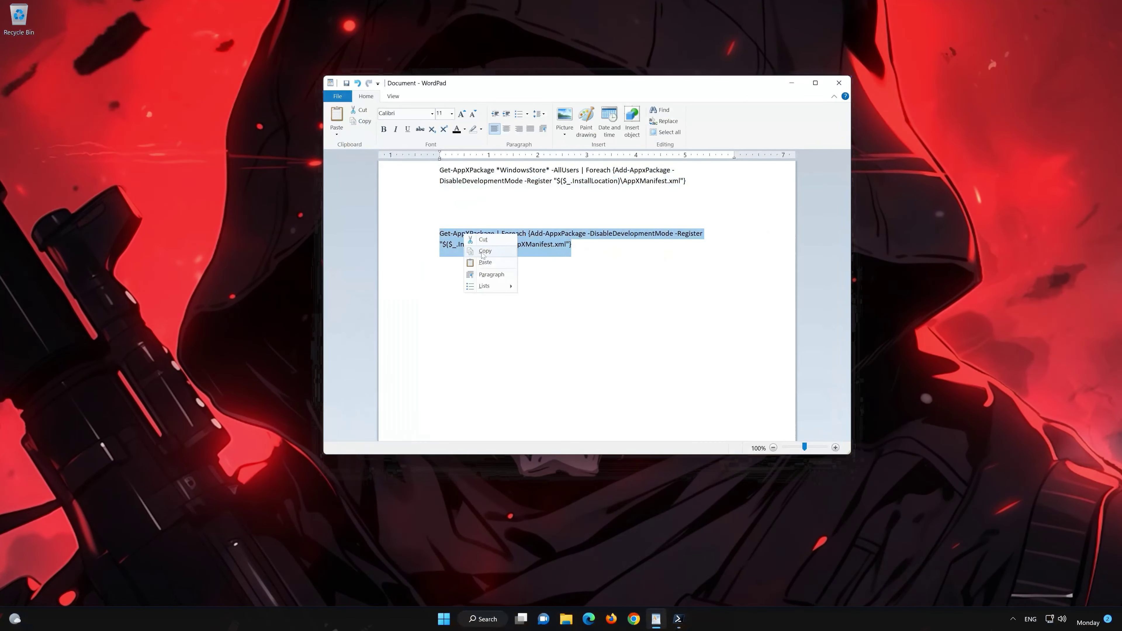
pyautogui.click(481, 250)
pyautogui.click(791, 85)
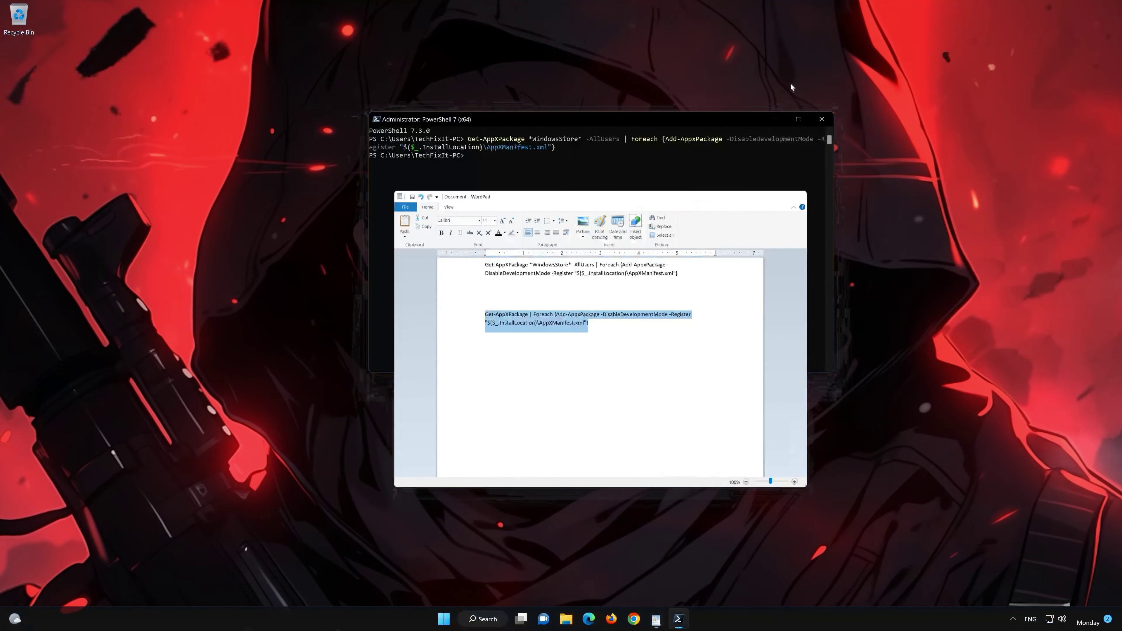
# Paste and run Get-AppXPackage | Foreach {Add-AppxPackage -DisableDevelopmentMode -Register "$($_.InstallLocation)\AppXManifest.xml"} in PowerShell.
pyautogui.rightClick(511, 118)
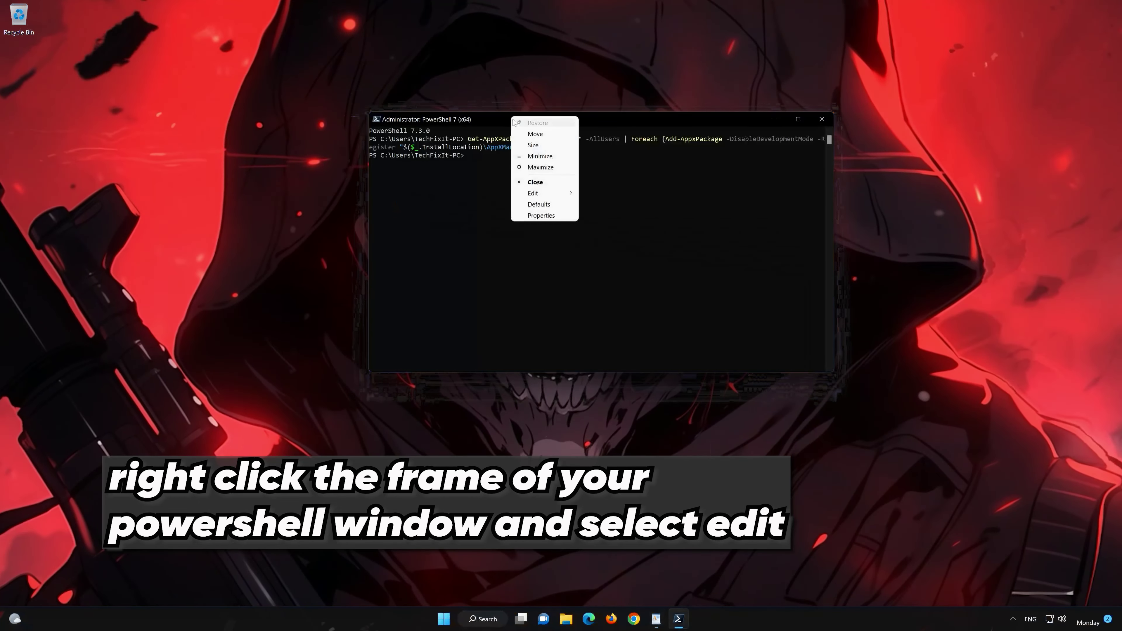
pyautogui.moveTo(545, 197)
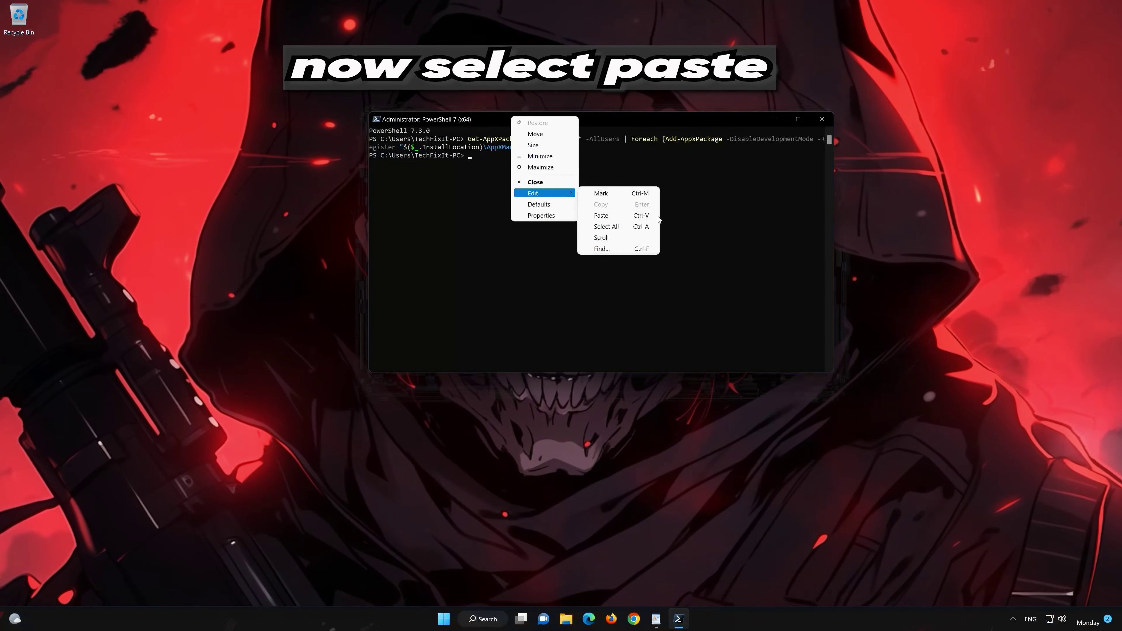
pyautogui.click(625, 216)
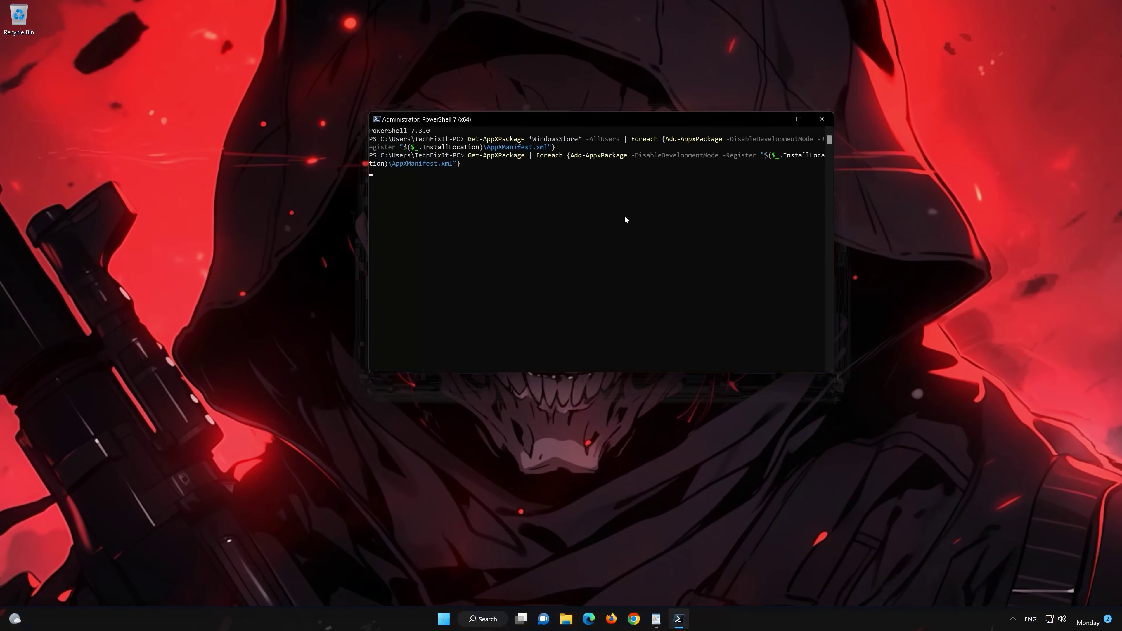
pyautogui.press('Return')
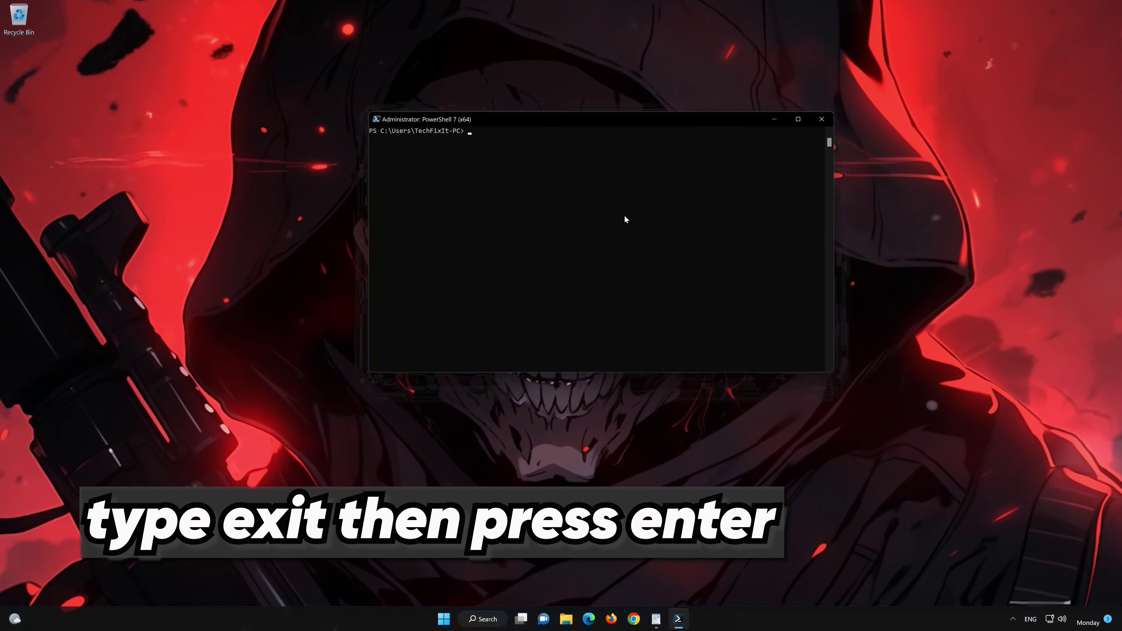
# End the PowerShell session with the exit command.
pyautogui.write('exi')
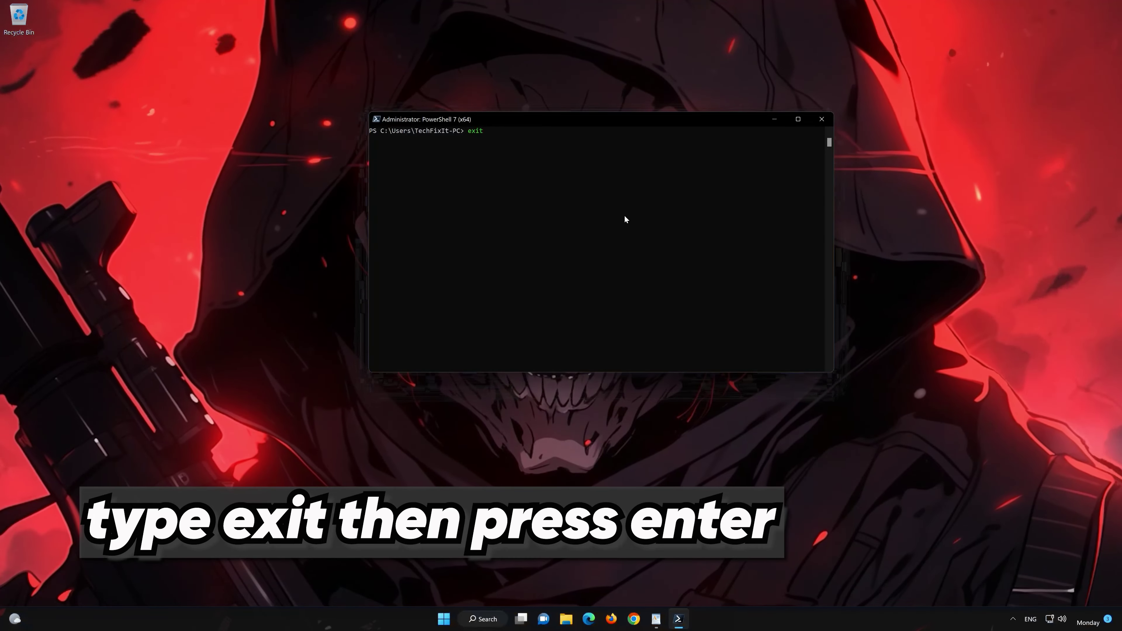
pyautogui.write('t')
pyautogui.press('Return')
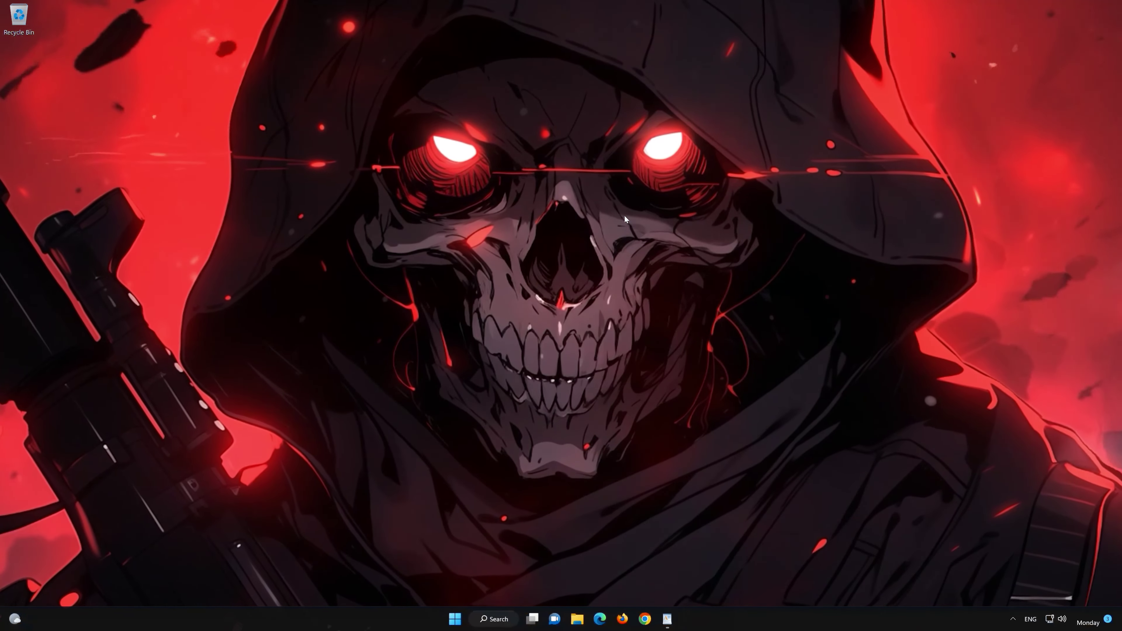
# Find Microsoft Store through Windows search, pin it to the taskbar, and open it from there.
pyautogui.click(456, 620)
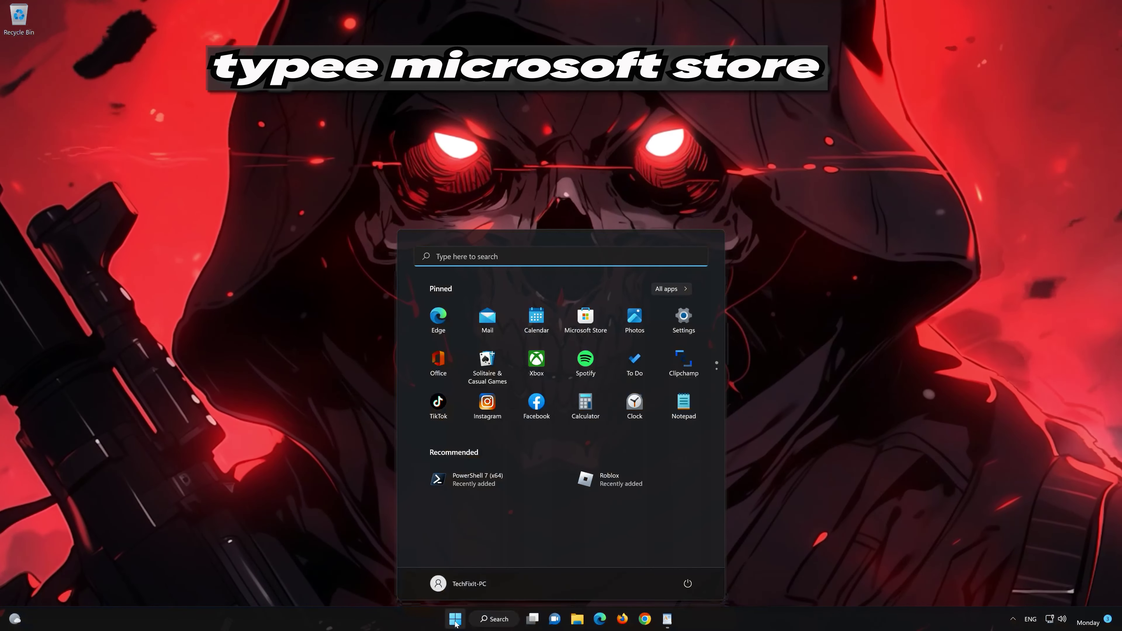
pyautogui.write('mi')
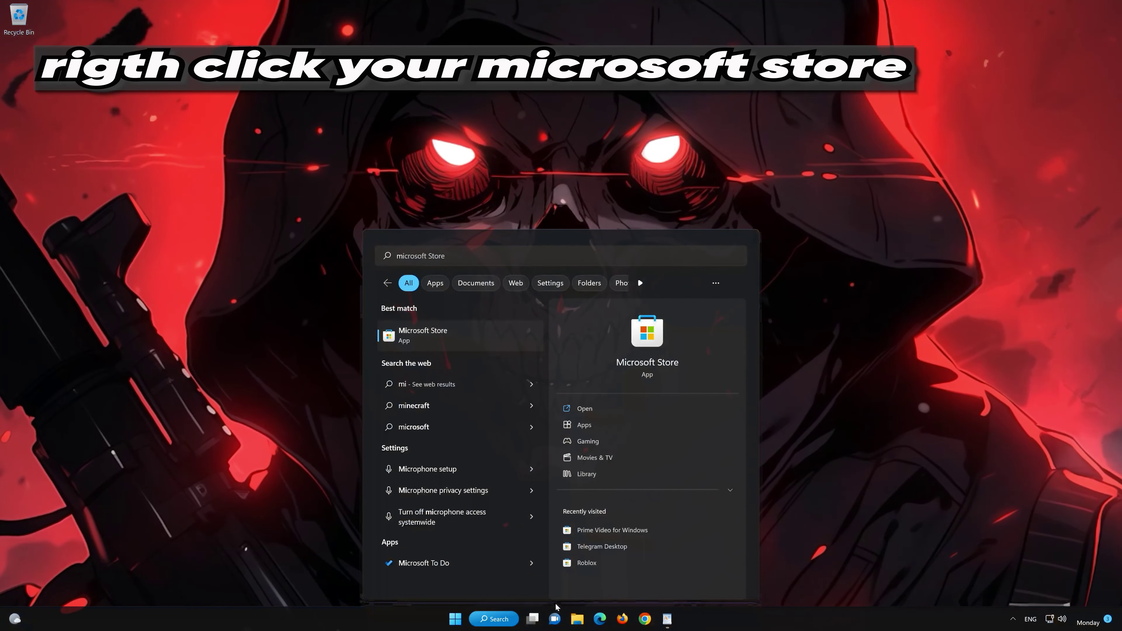
pyautogui.rightClick(514, 336)
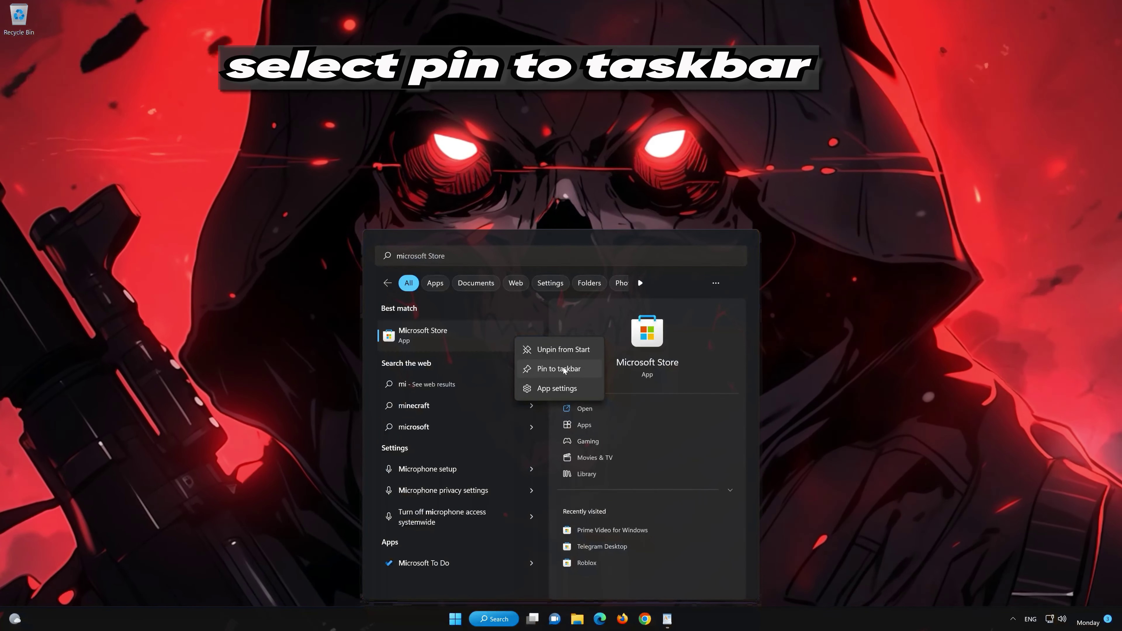
pyautogui.click(554, 370)
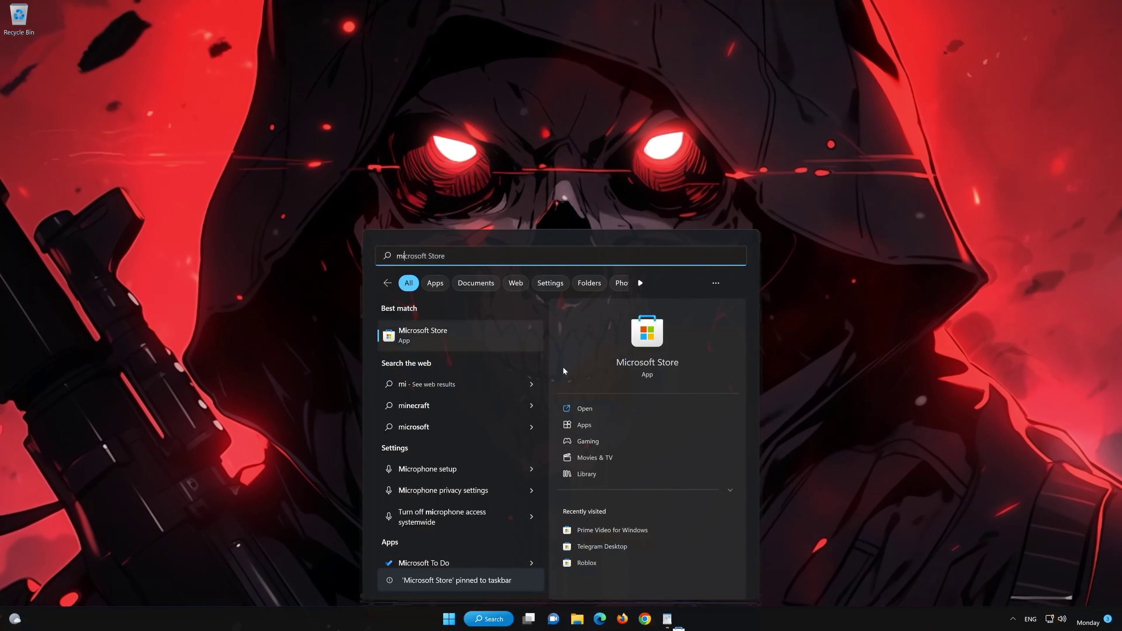
pyautogui.click(824, 371)
pyautogui.click(679, 619)
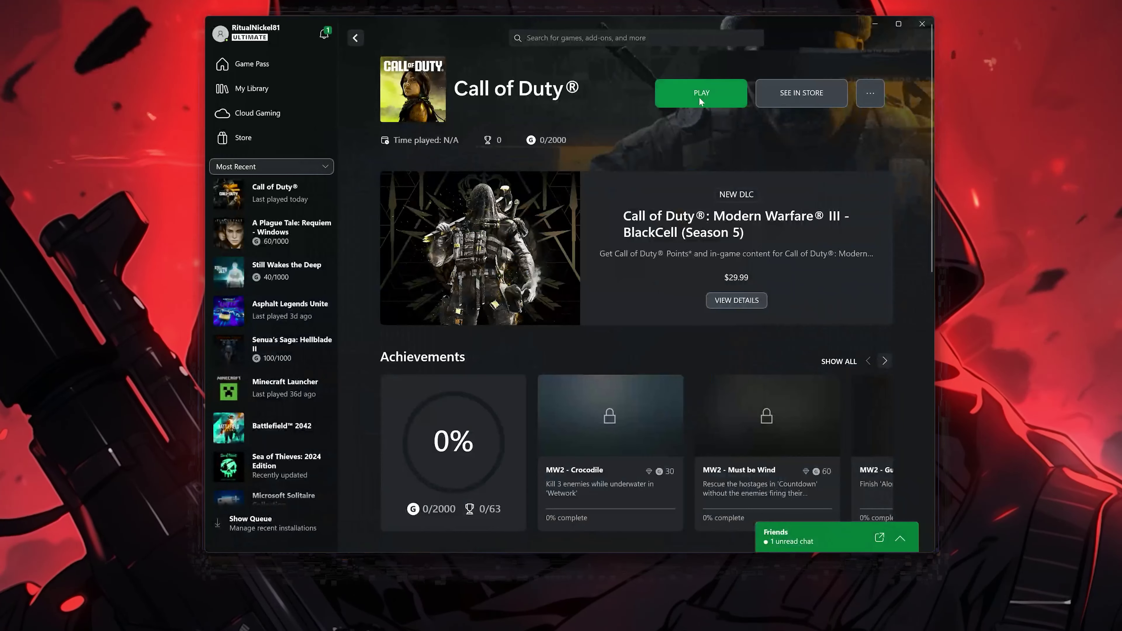
# Launch Call of Duty from its game page in the Xbox app.
pyautogui.click(694, 94)
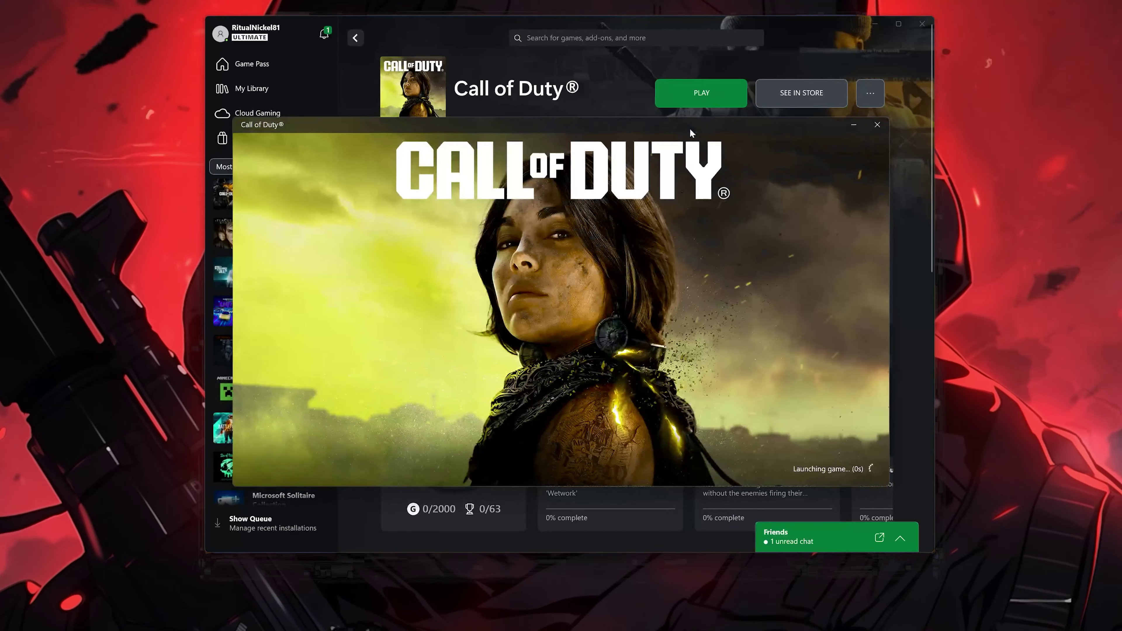